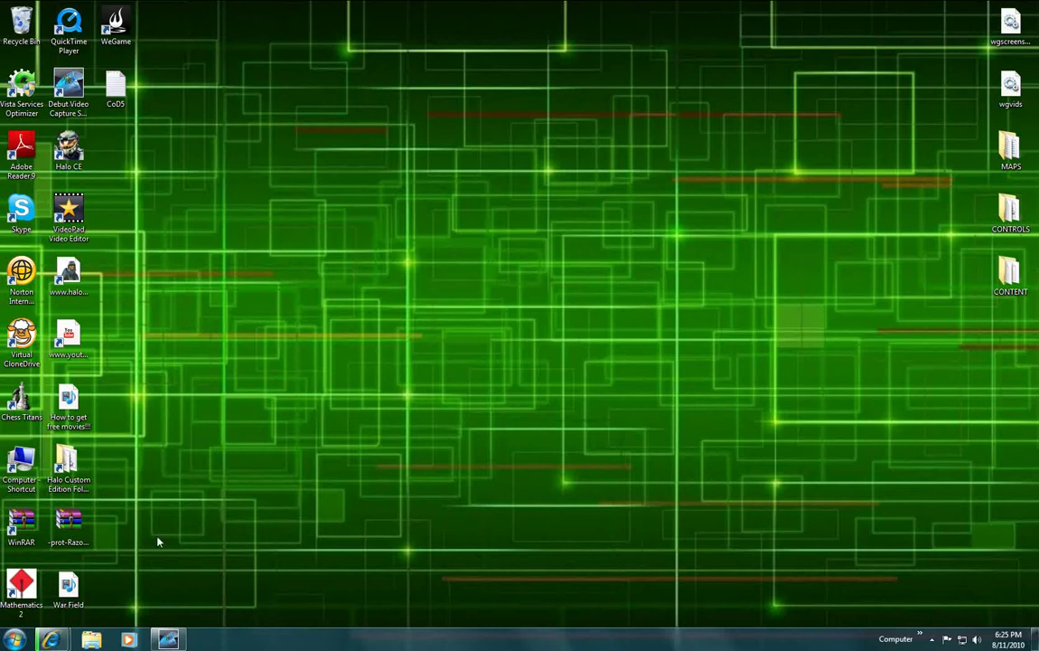
# Launch Internet Explorer and replace the Google home page URL with halomaps.org
pyautogui.rightClick(51, 640)
pyautogui.click(49, 576)
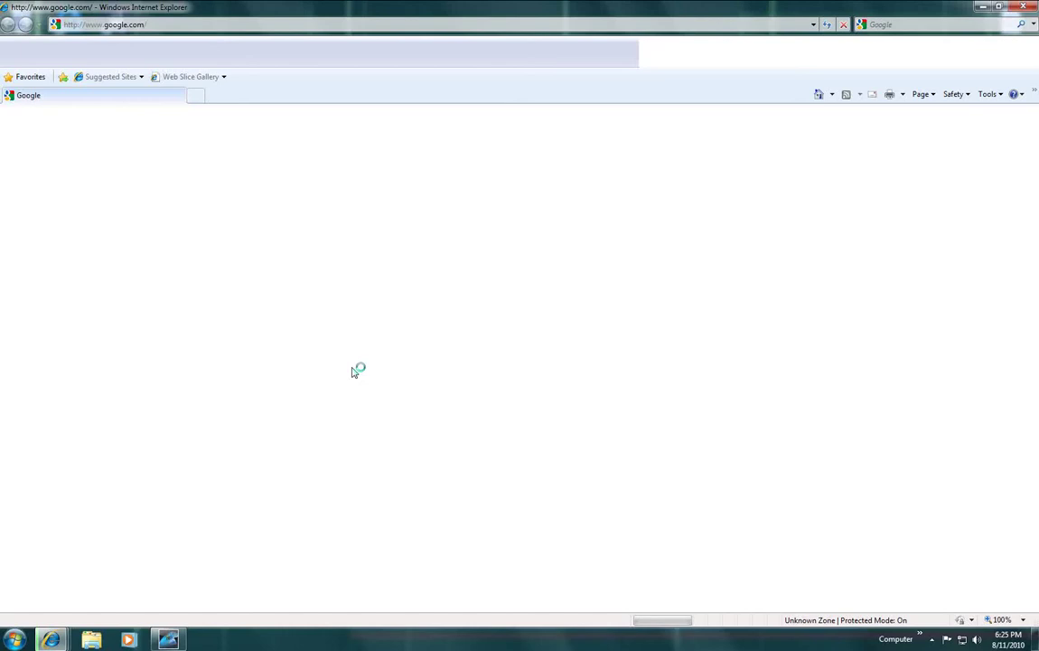
pyautogui.click(541, 26)
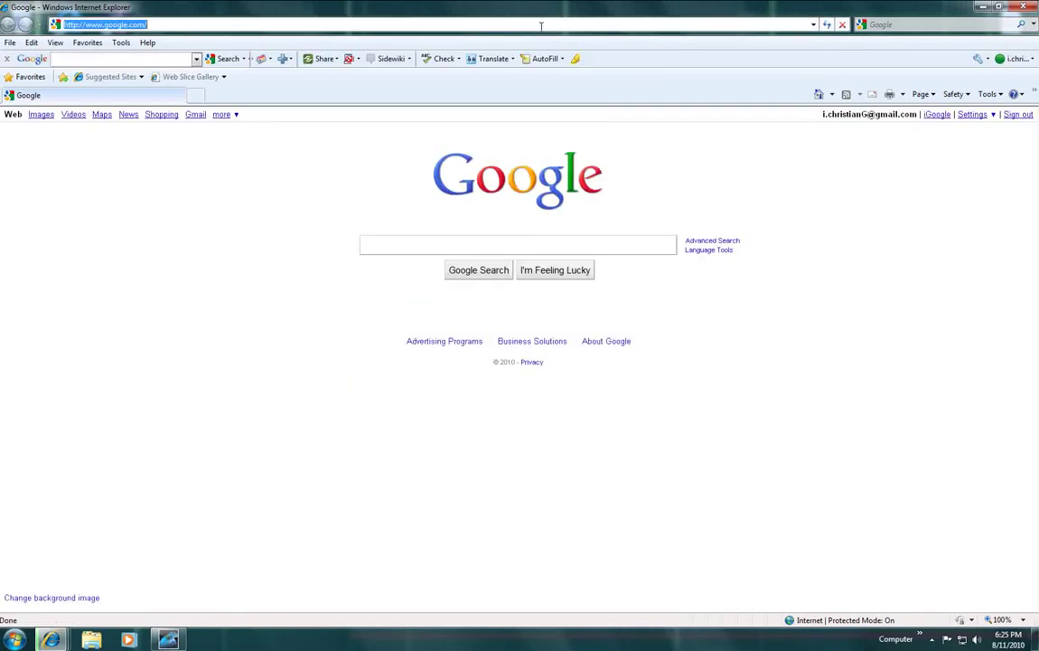
pyautogui.press('BackSpace')
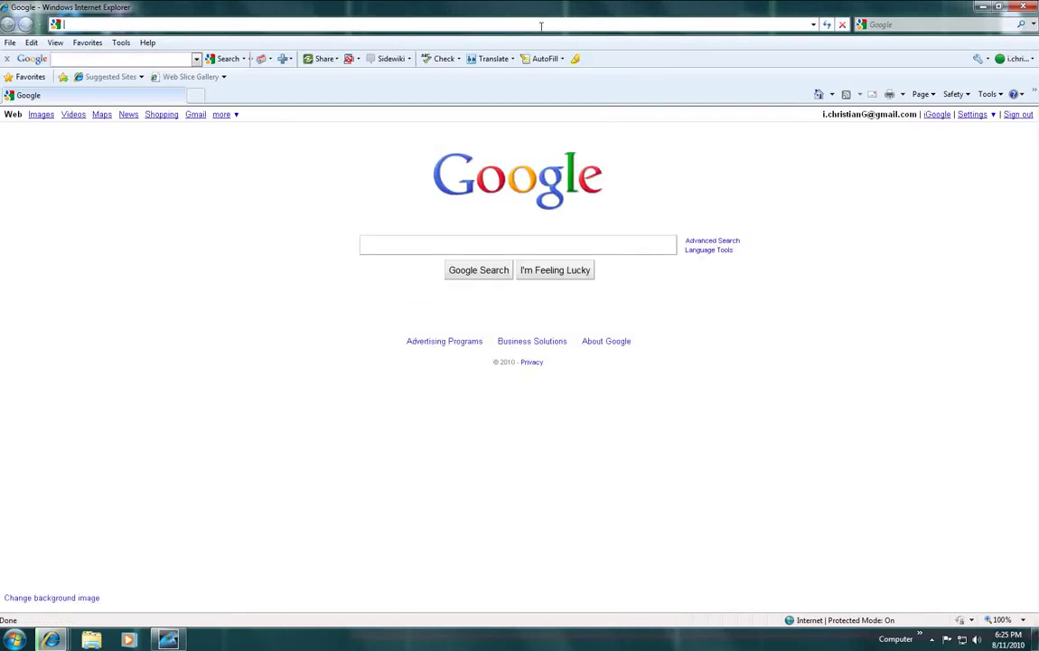
pyautogui.write('halomaps.')
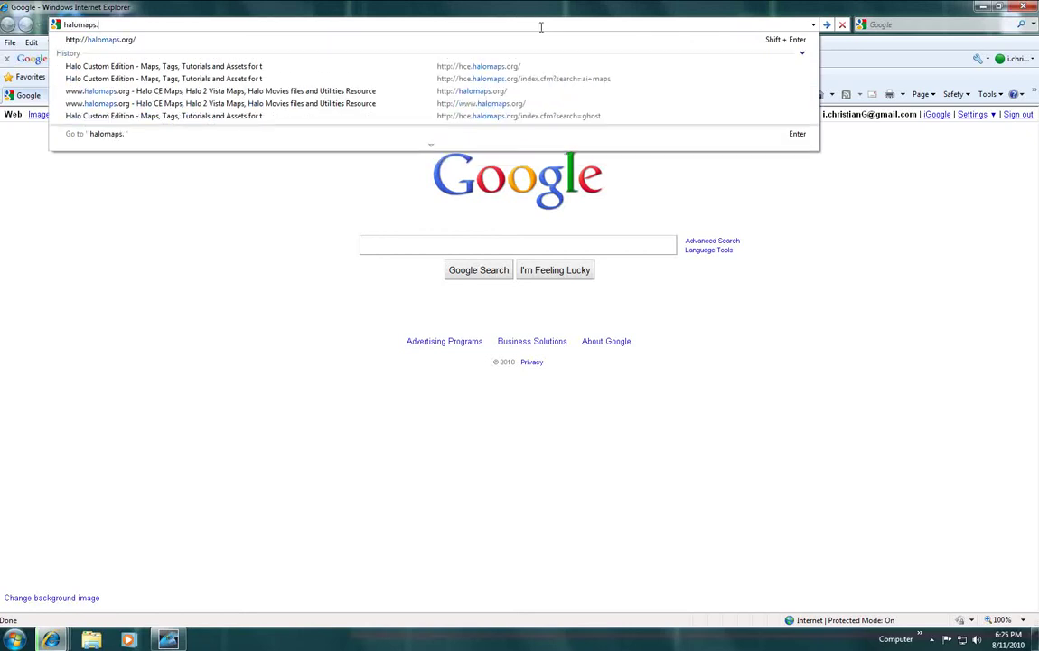
pyautogui.write('org')
pyautogui.press('Return')
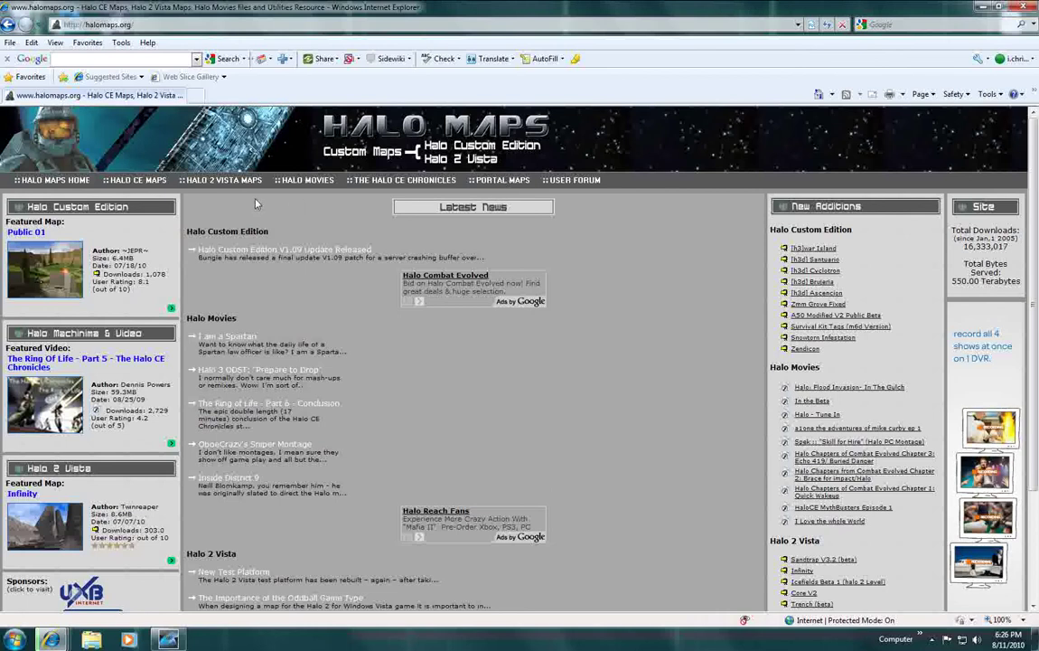
# Go to the HALO CE MAPS section and browse the Featured Halo CE Maps list
pyautogui.click(144, 181)
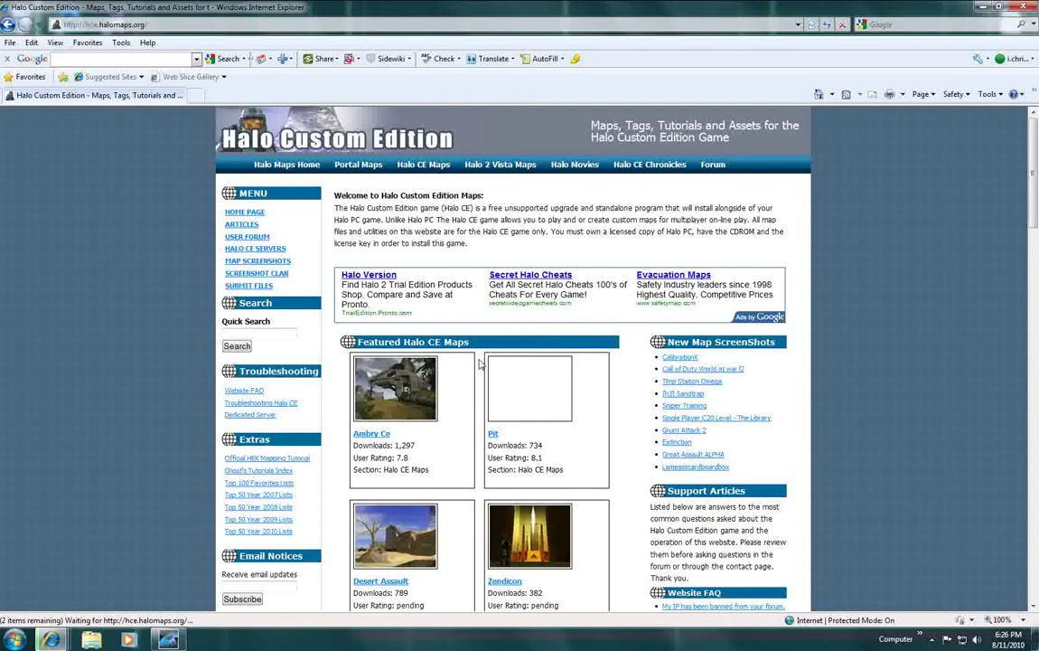
pyautogui.scroll(-1, 521, 374)
pyautogui.scroll(-1, 479, 361)
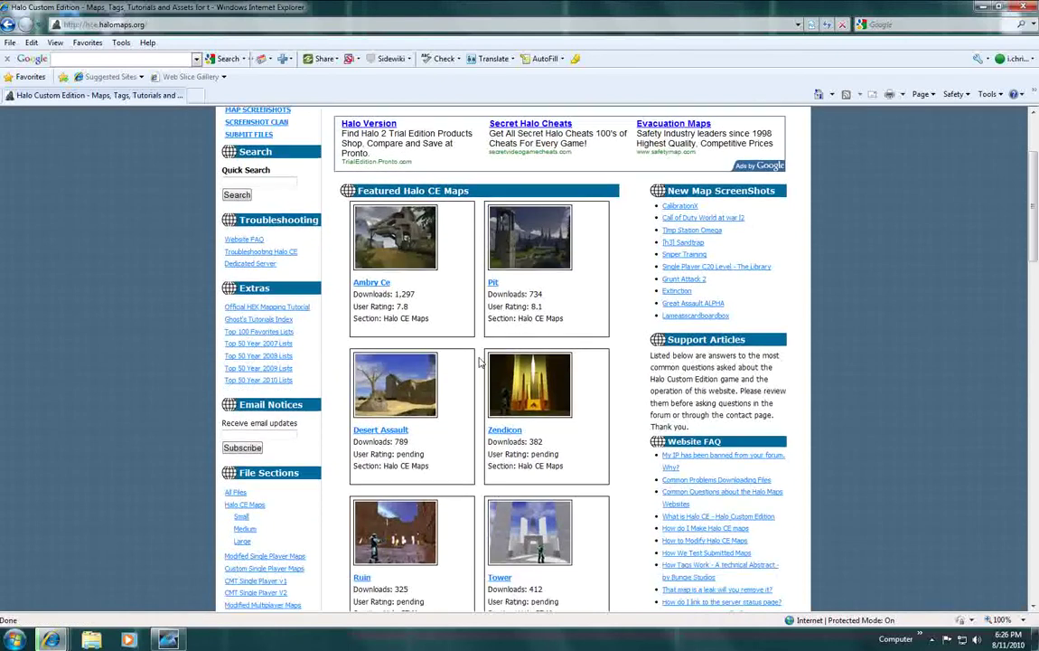
pyautogui.scroll(2, 475, 363)
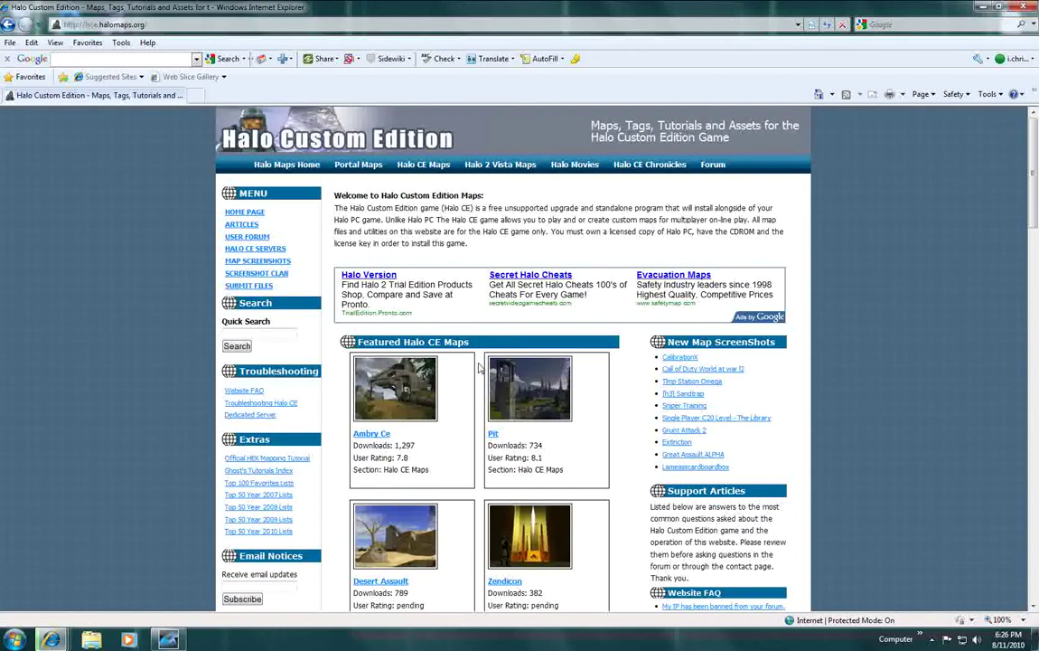
pyautogui.scroll(-2, 478, 362)
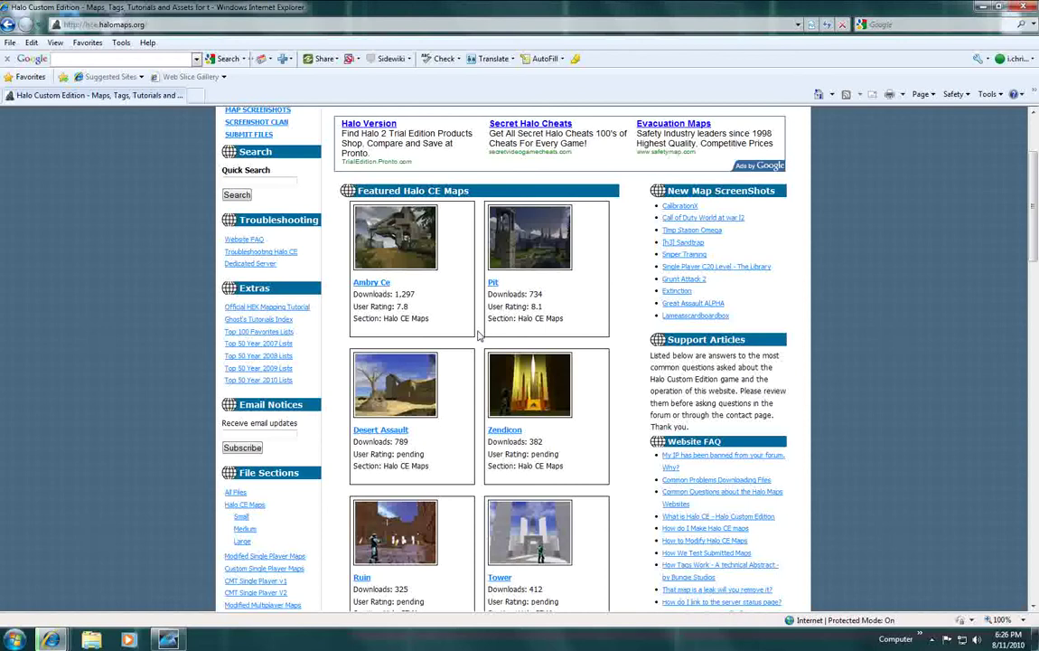
pyautogui.scroll(-4, 479, 334)
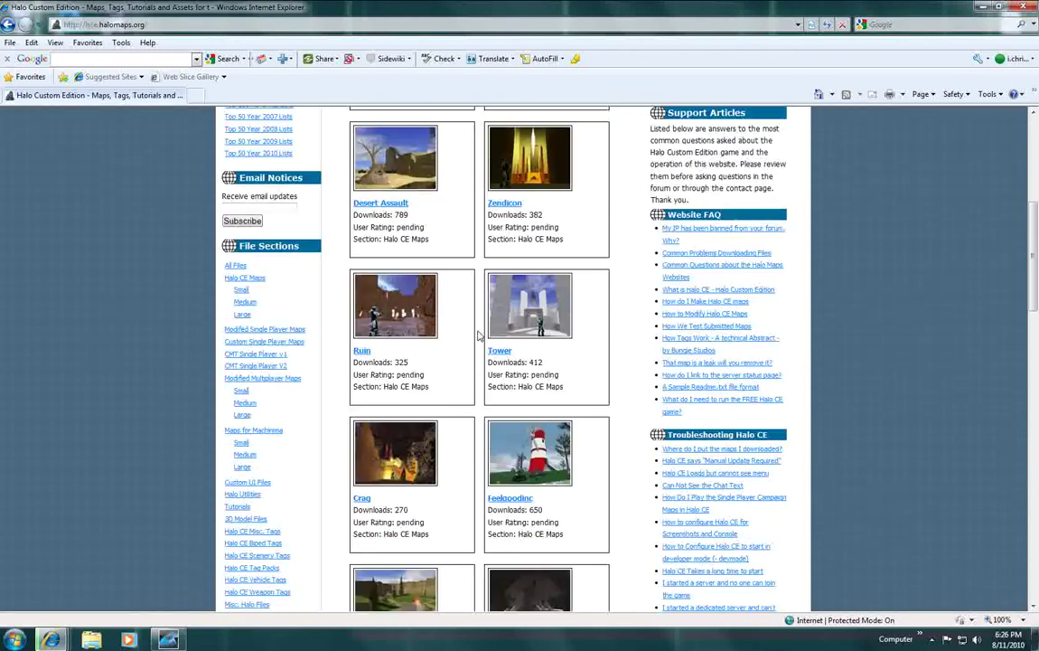
pyautogui.scroll(-2, 479, 337)
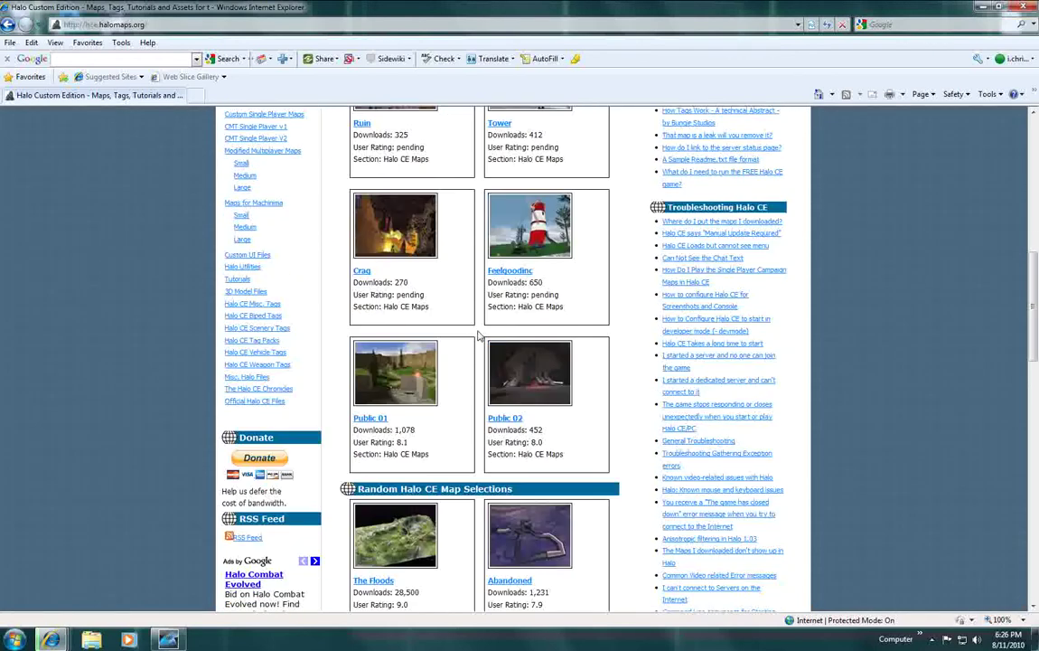
pyautogui.scroll(8, 479, 334)
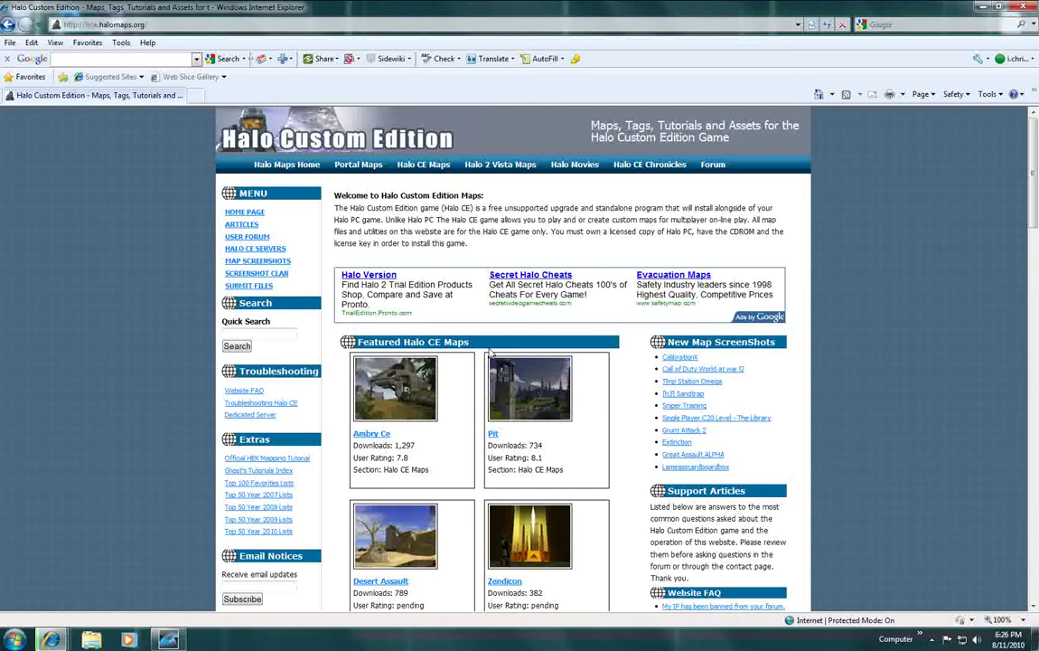
pyautogui.scroll(-2, 478, 361)
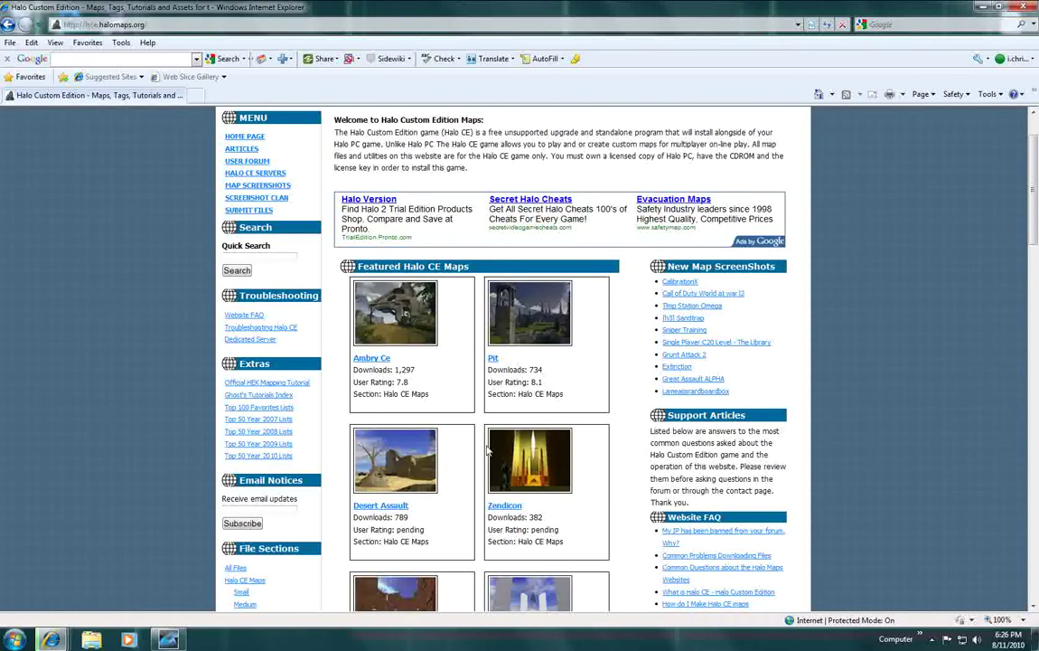
# Open the Zendicon map's page on Halo Maps
pyautogui.click(509, 464)
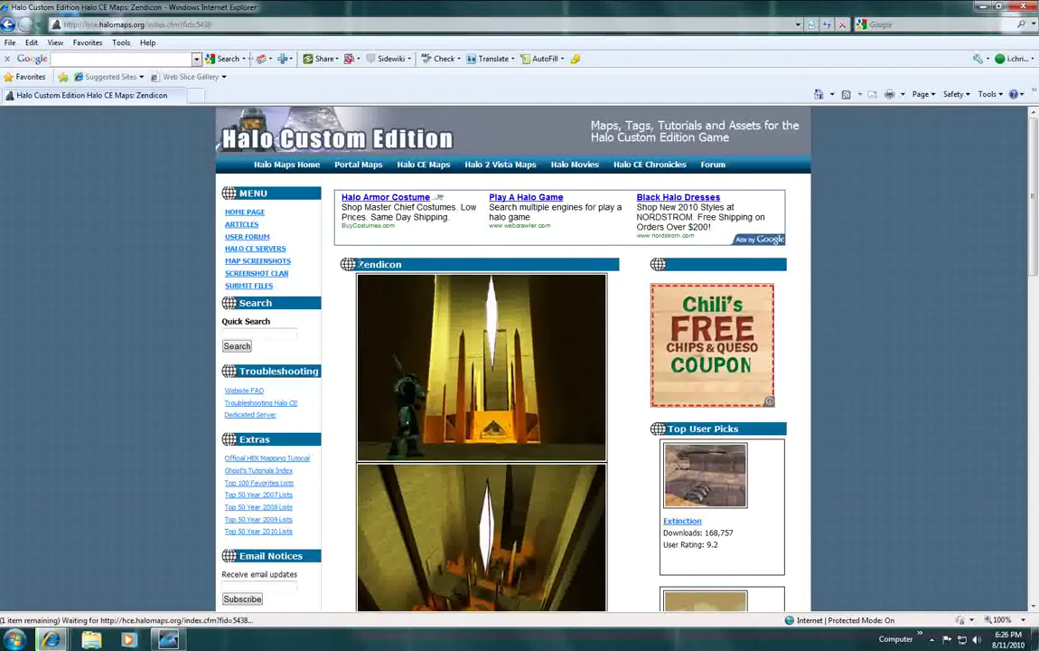
pyautogui.moveTo(355, 265); pyautogui.dragTo(440, 266)
pyautogui.click(440, 268)
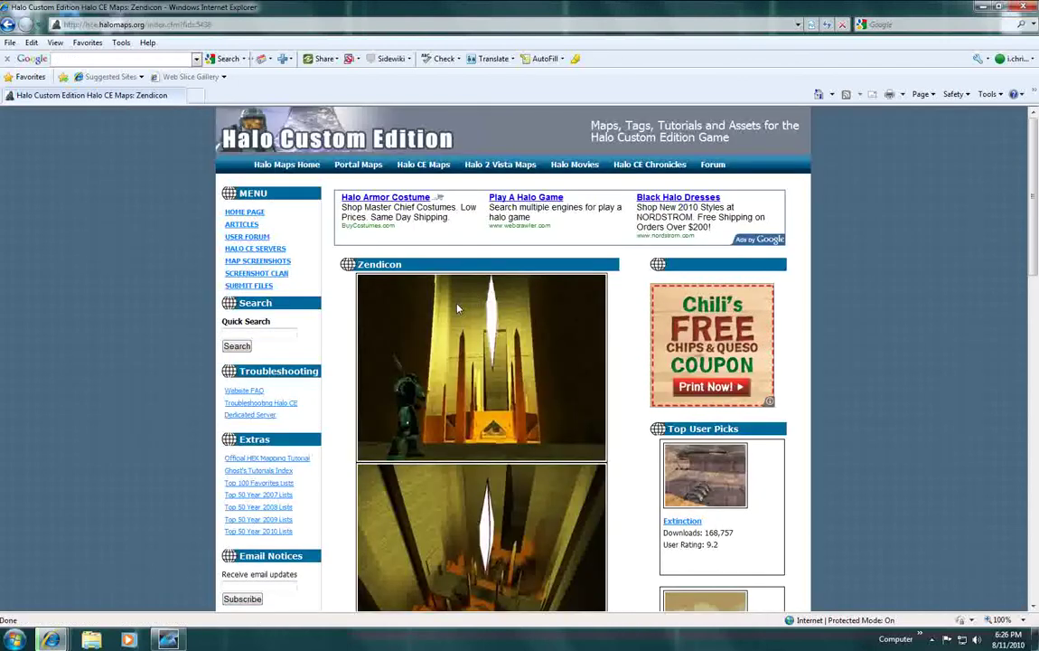
# Download zendicon.zip, choosing to open it once the download finishes
pyautogui.scroll(-3, 456, 269)
pyautogui.scroll(-2, 456, 269)
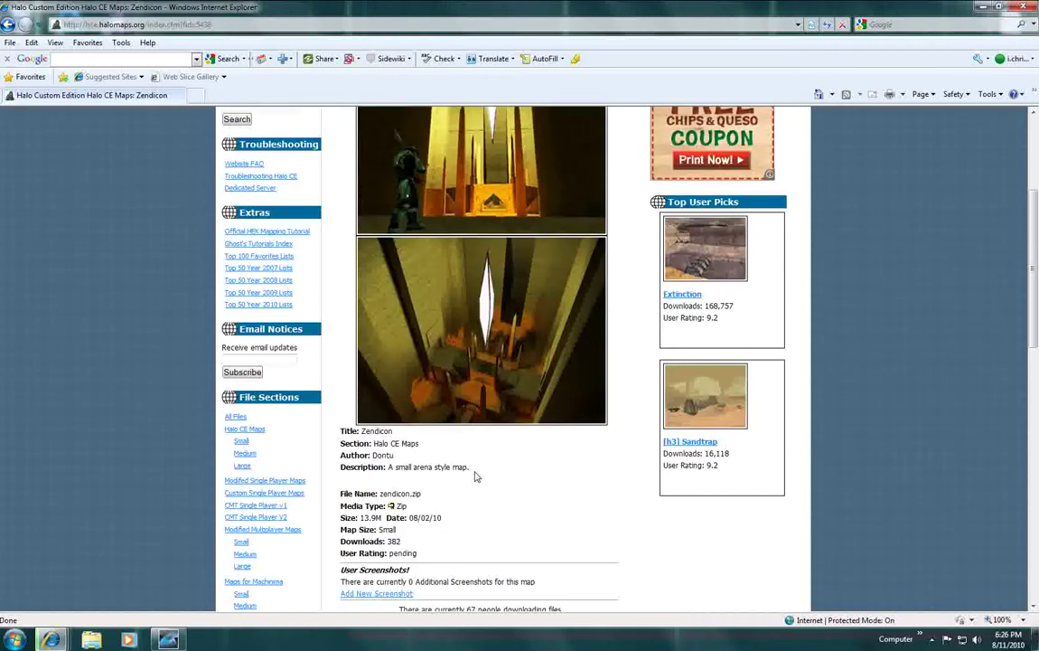
pyautogui.scroll(-2, 494, 469)
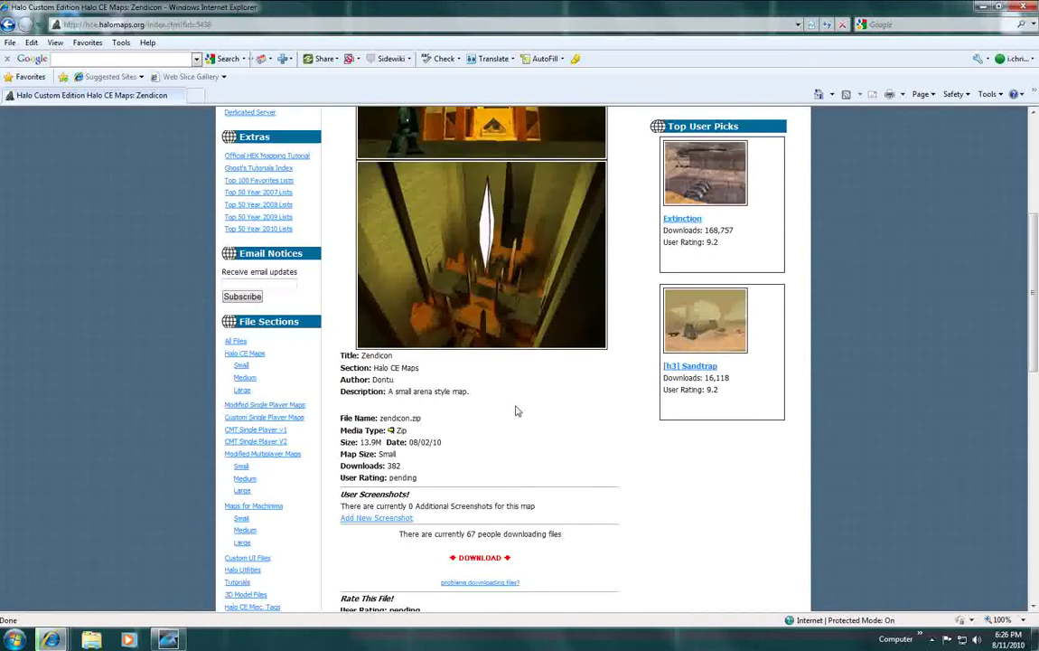
pyautogui.scroll(-2, 528, 409)
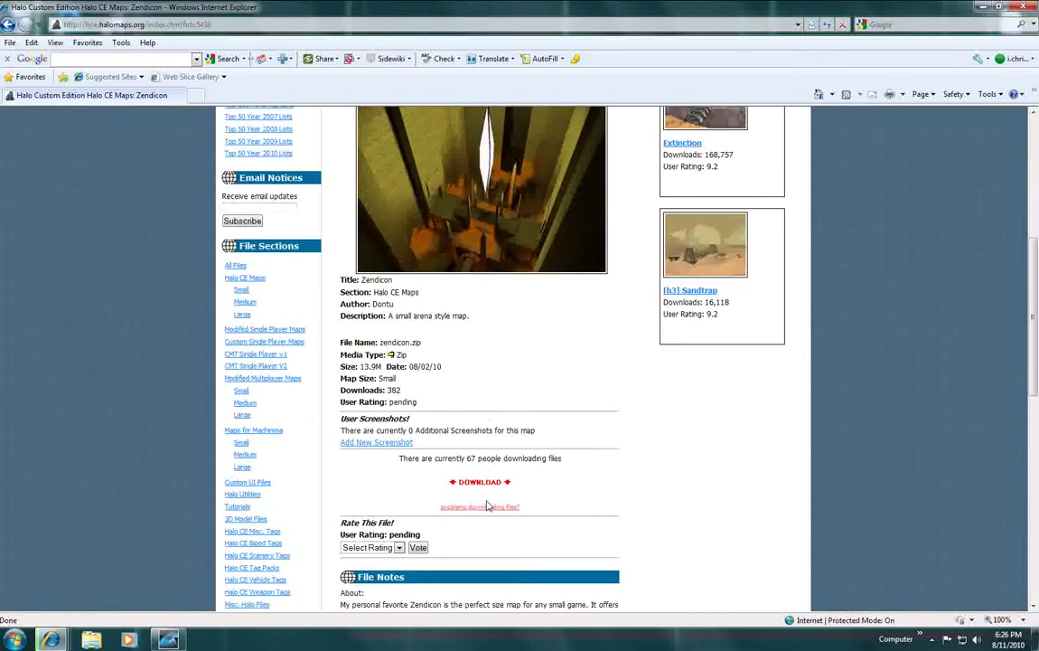
pyautogui.click(485, 484)
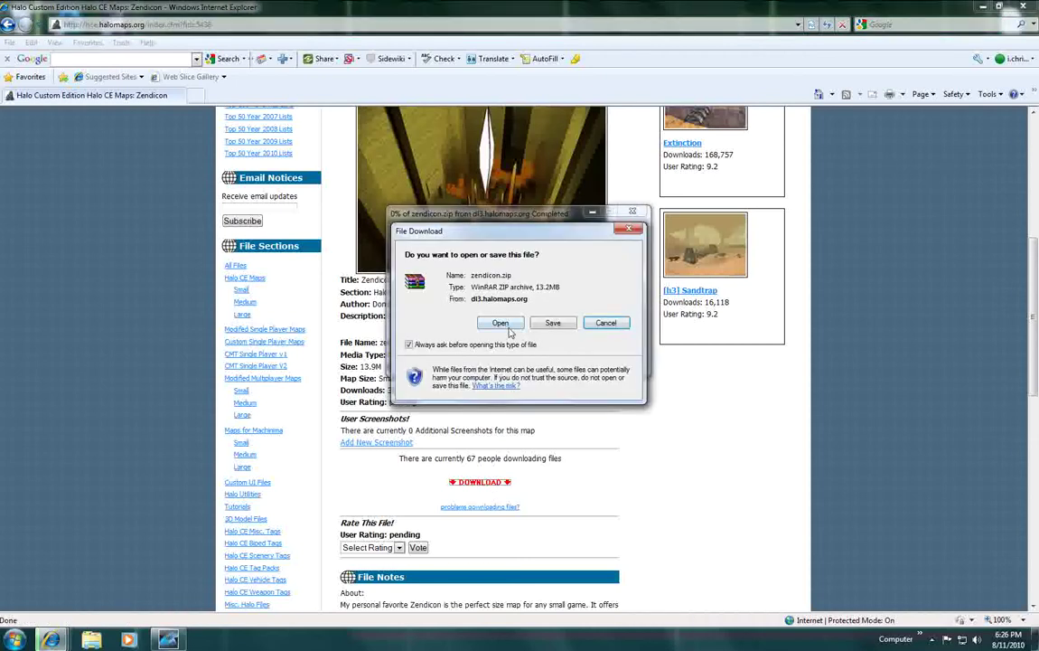
pyautogui.click(501, 324)
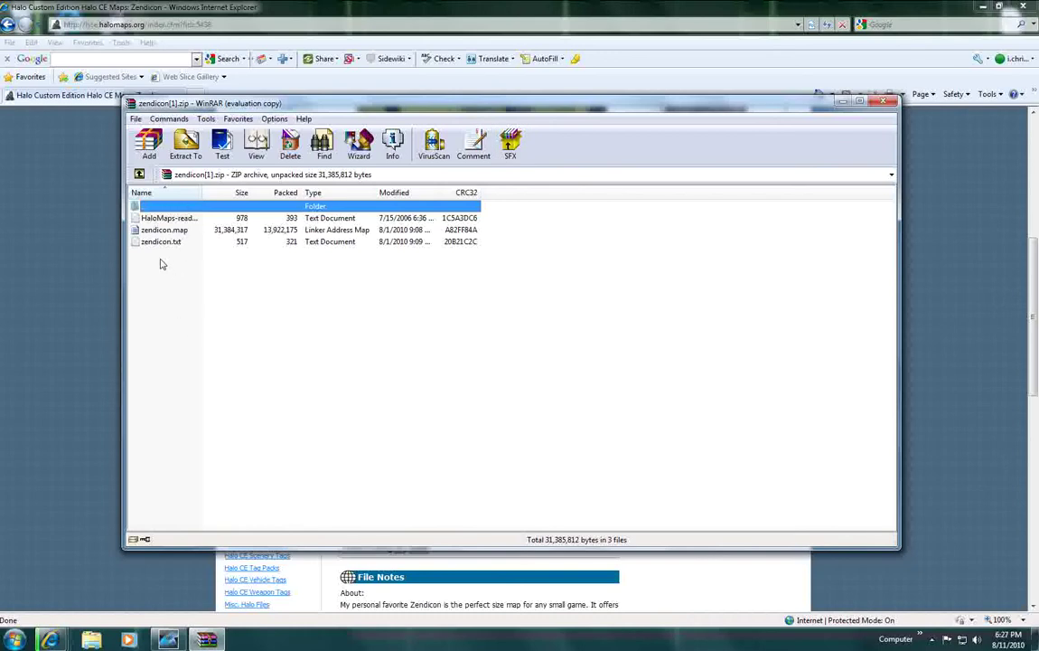
# Select zendicon.map among the three files listed in the WinRAR archive
pyautogui.click(181, 231)
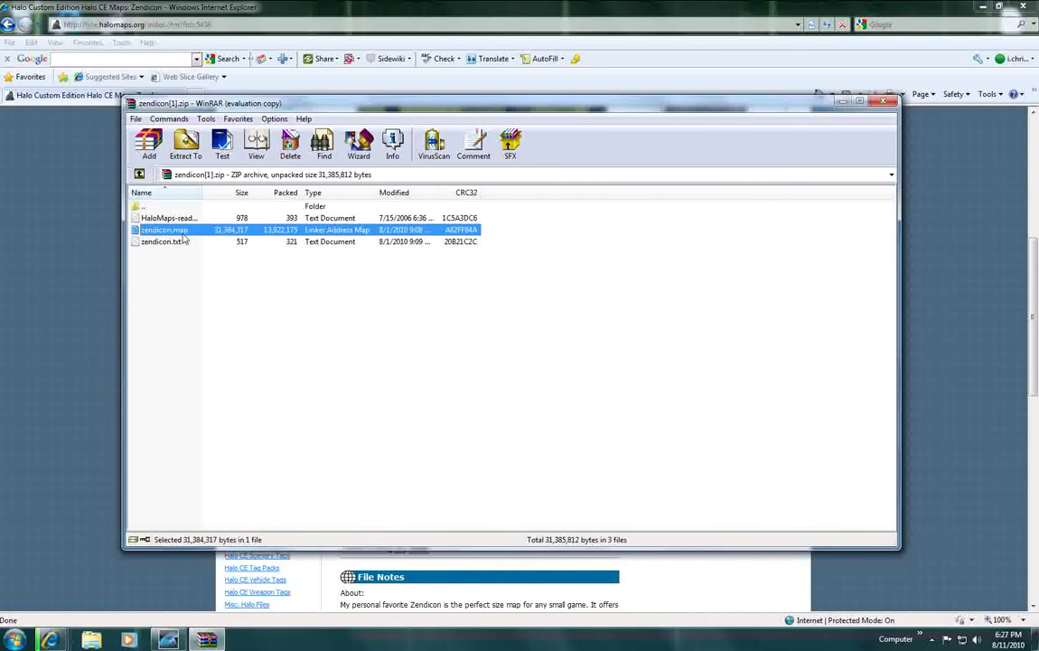
pyautogui.click(174, 273)
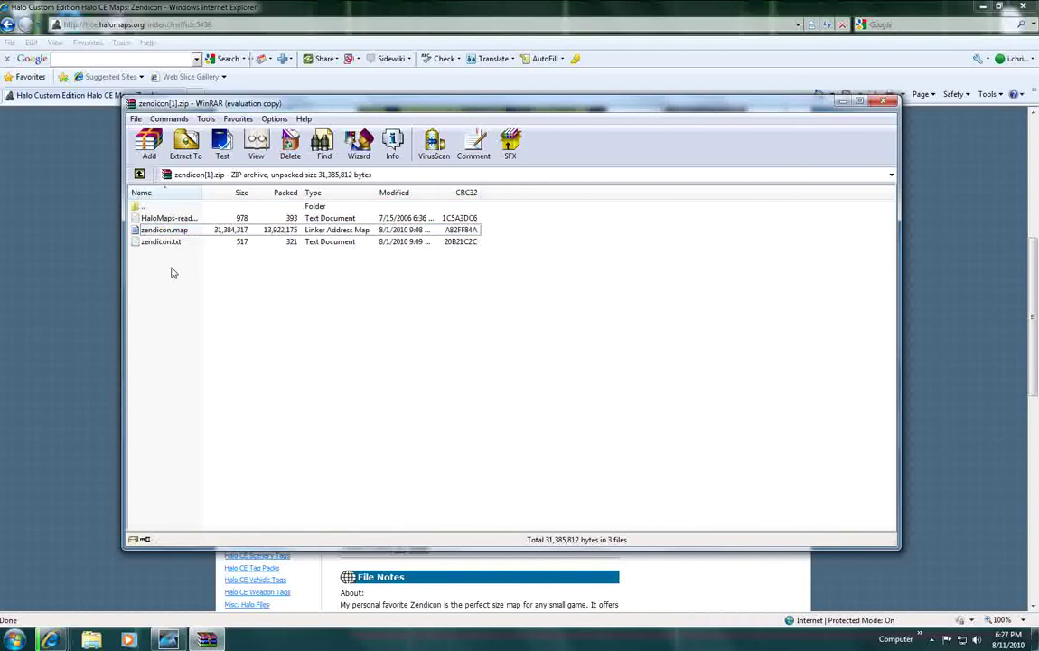
# Look over the zendicon.txt and readme entries in the archive, then clear the selection
pyautogui.click(149, 219)
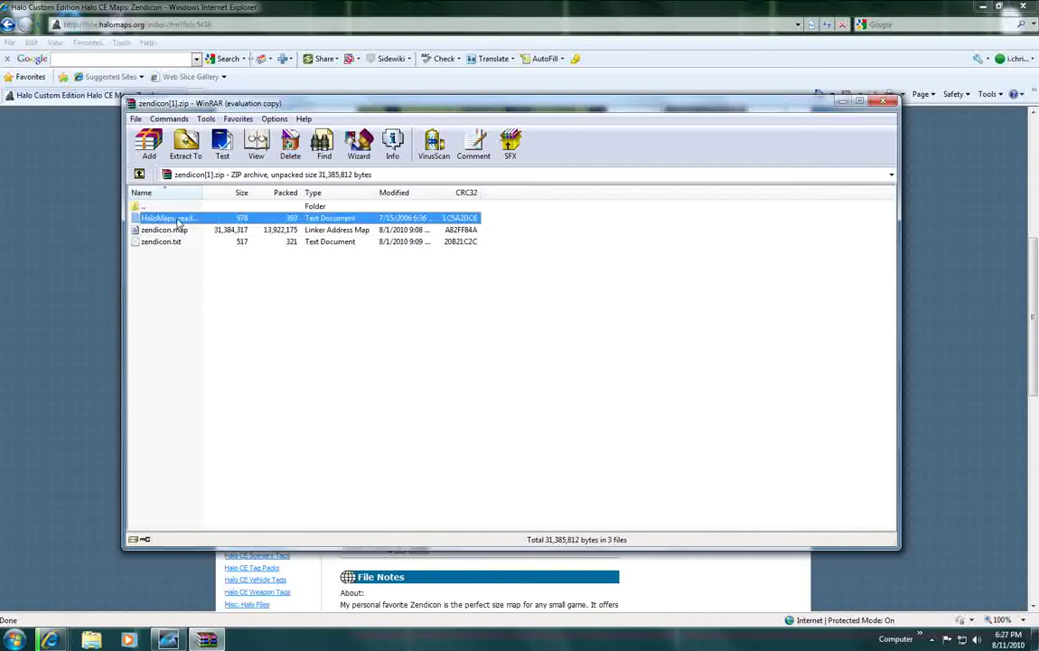
pyautogui.click(337, 244)
pyautogui.click(325, 219)
pyautogui.click(321, 241)
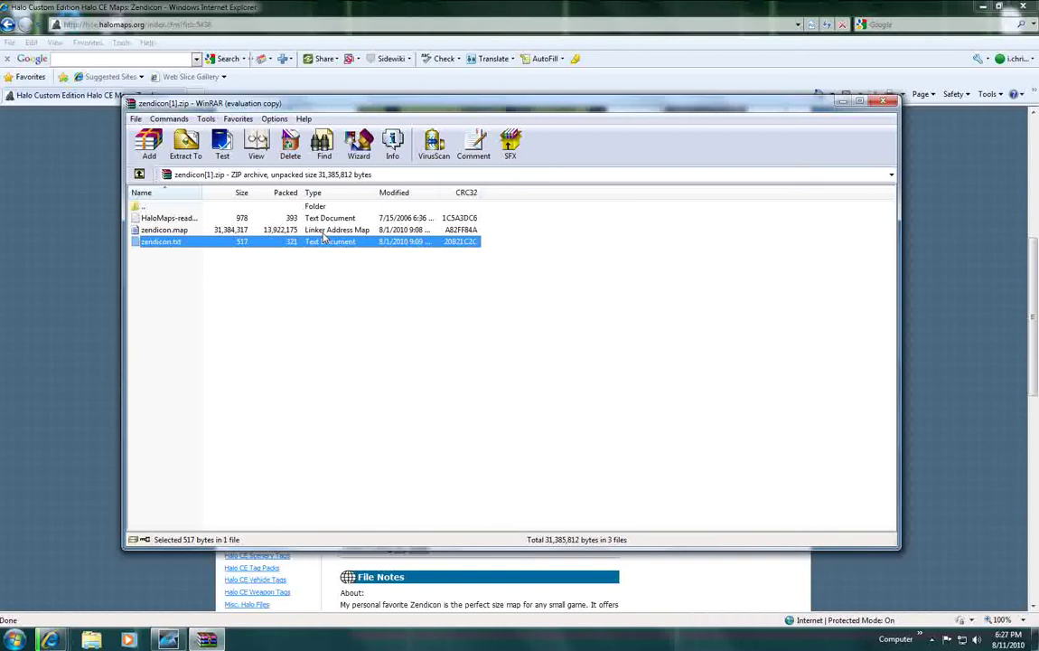
pyautogui.click(304, 291)
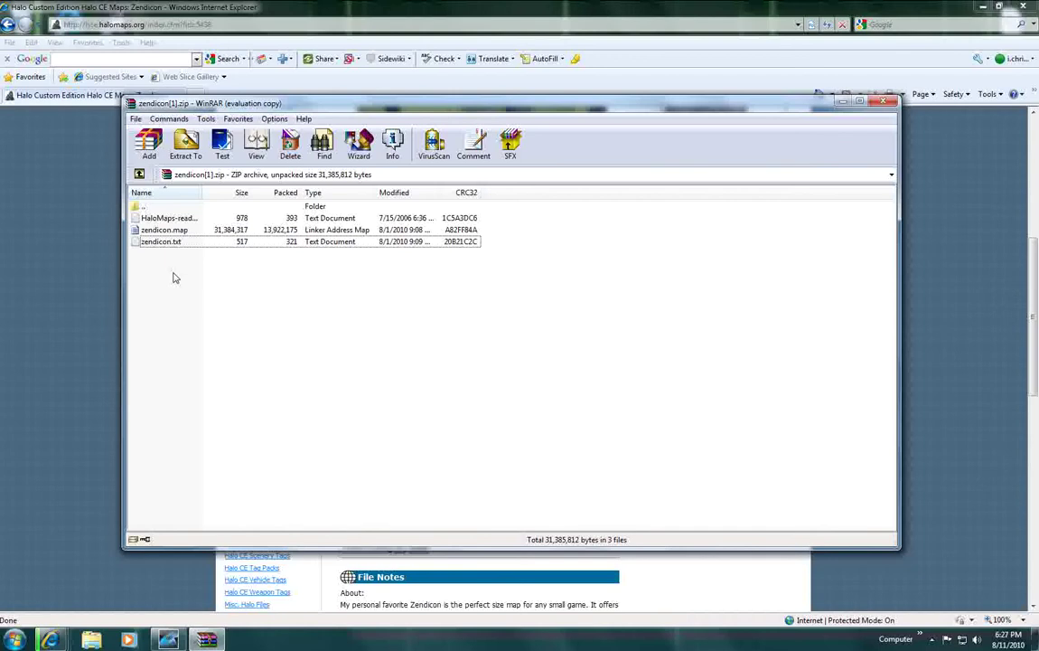
# Extract zendicon.map to the Desktop and close WinRAR
pyautogui.click(169, 232)
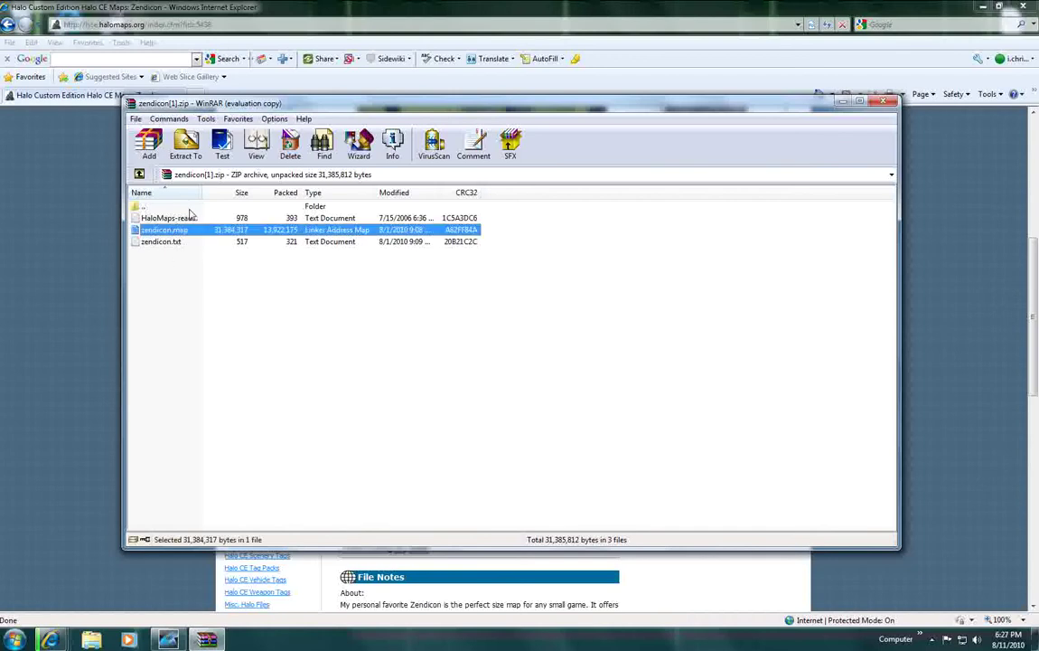
pyautogui.click(185, 141)
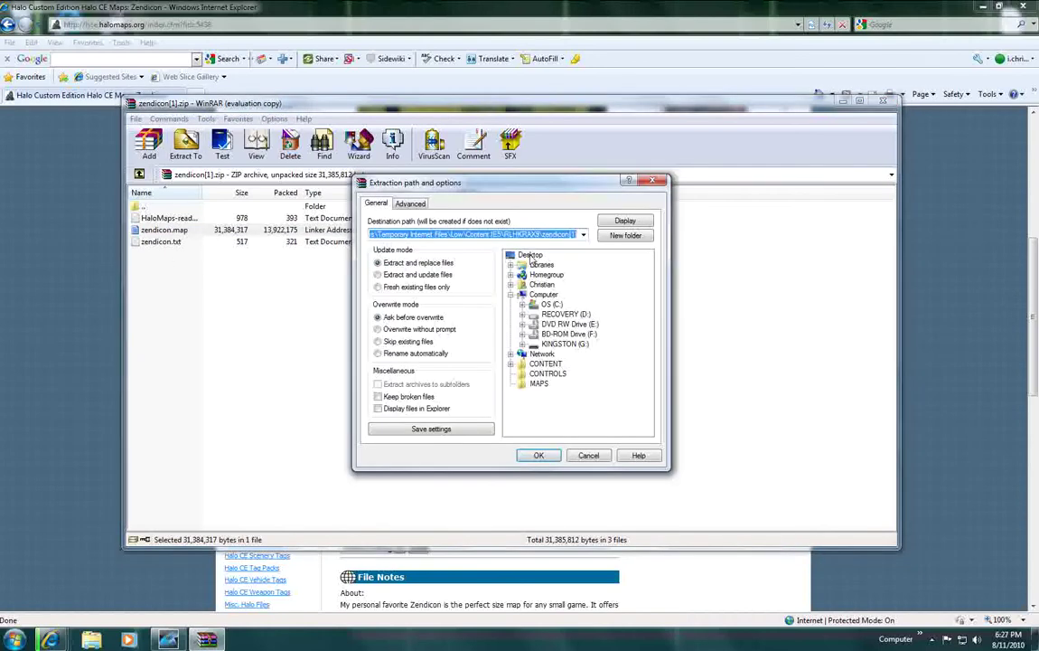
pyautogui.click(531, 256)
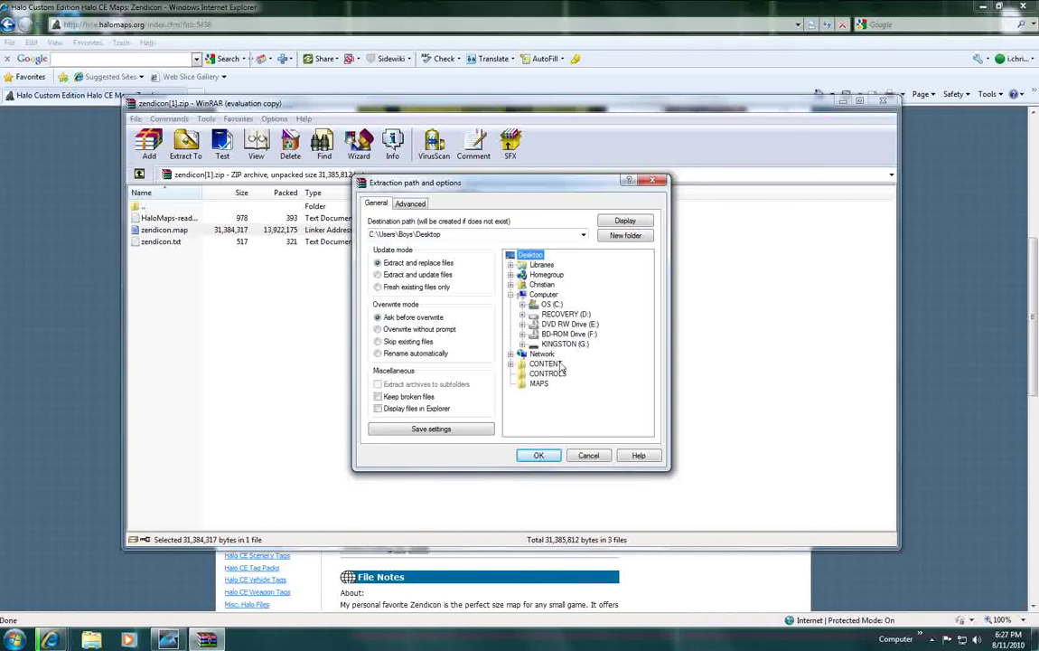
pyautogui.click(538, 455)
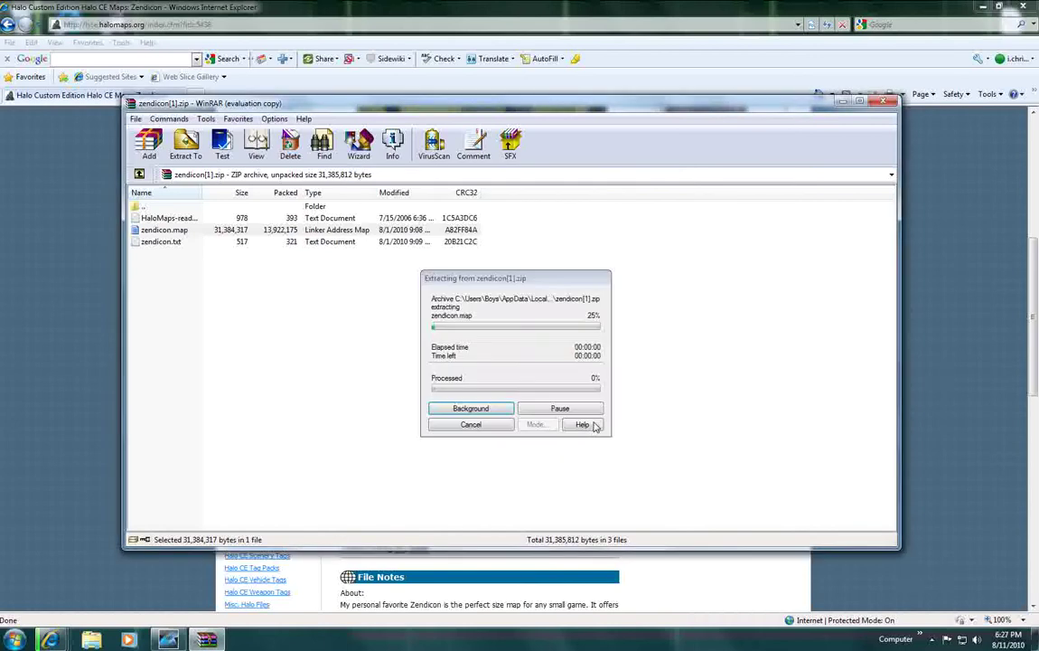
pyautogui.click(889, 106)
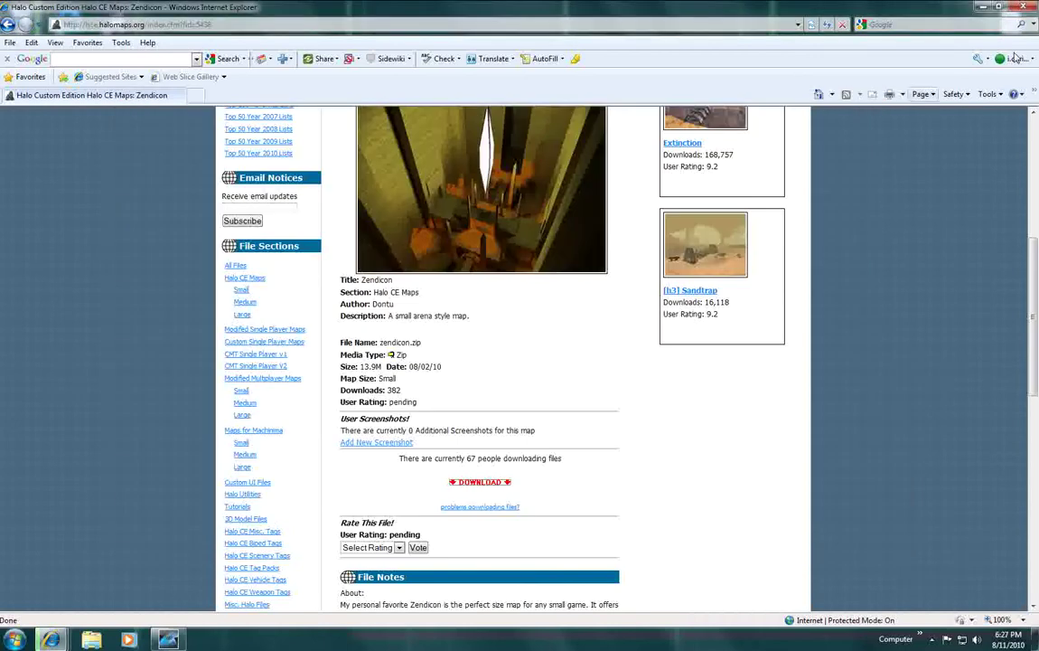
# Close the Halo Maps browser and move the zendicon file to an empty desktop spot
pyautogui.click(1023, 7)
pyautogui.moveTo(116, 145); pyautogui.dragTo(336, 87)
pyautogui.click(465, 198)
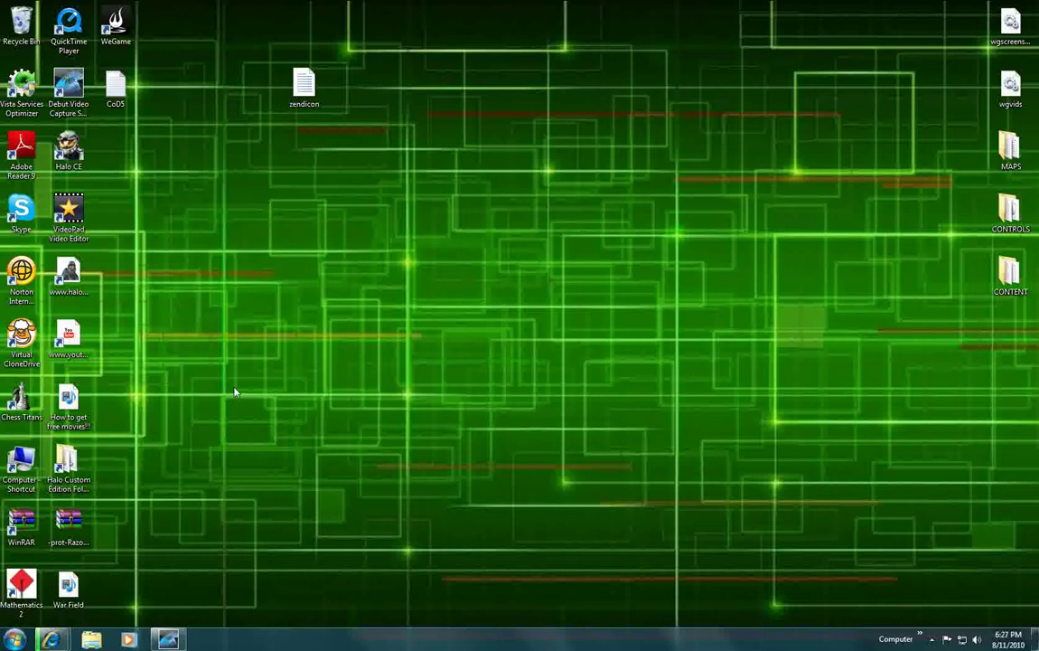
pyautogui.click(78, 468)
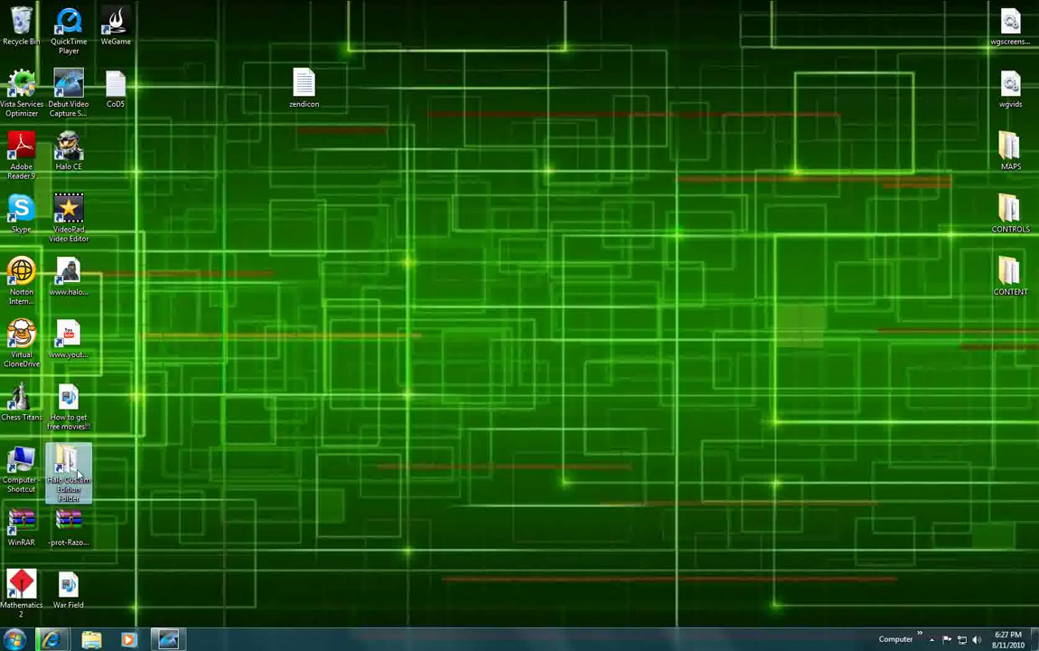
# Open the OS (C:) drive from Start > Computer
pyautogui.click(151, 457)
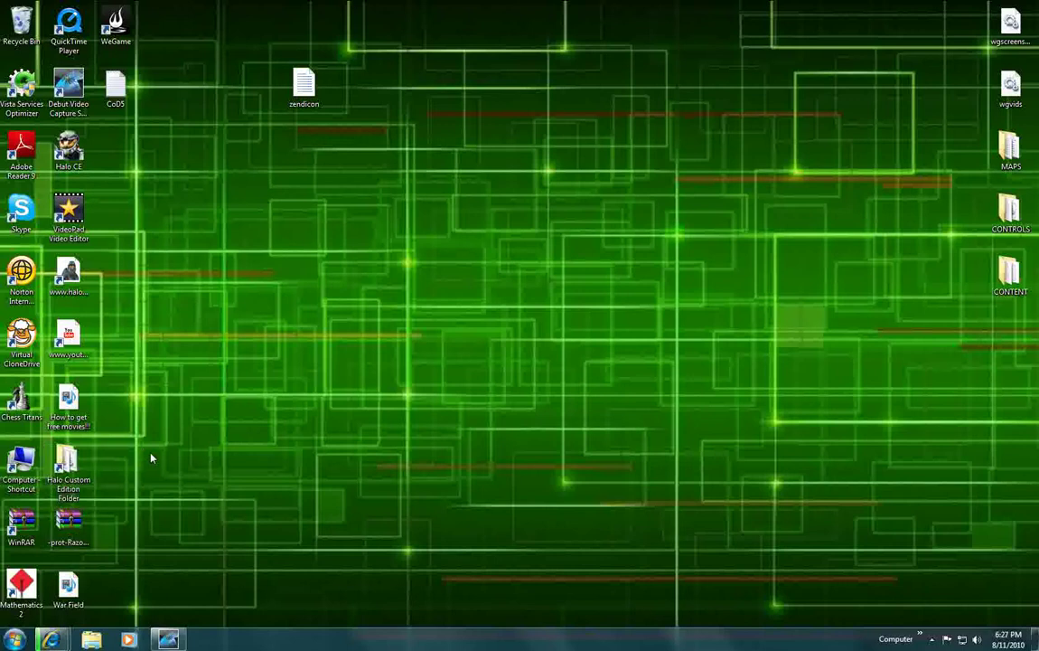
pyautogui.click(17, 640)
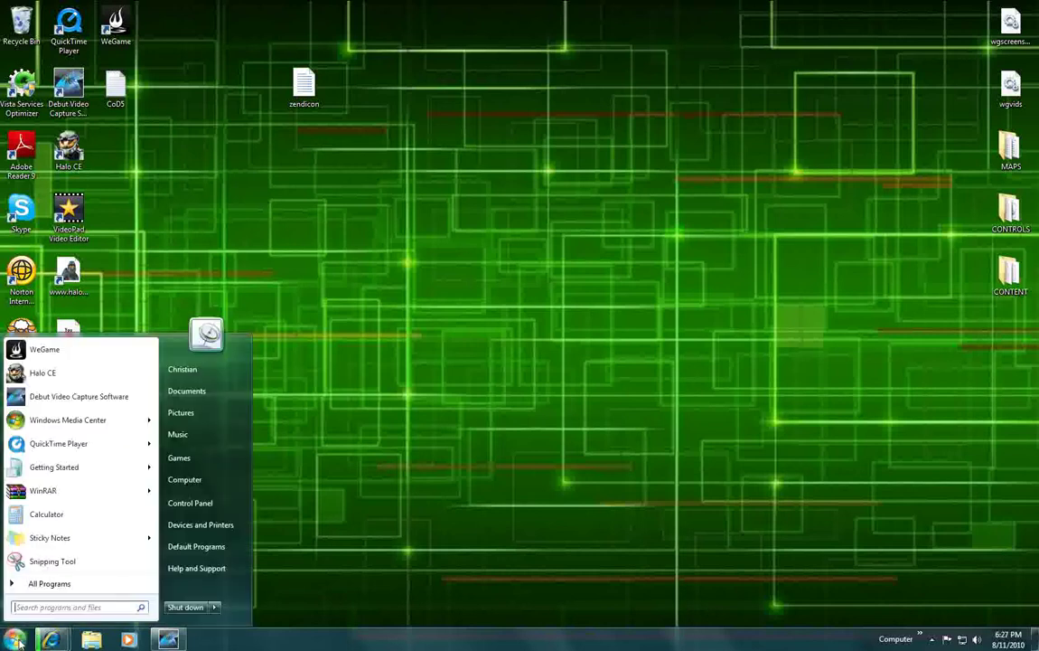
pyautogui.click(211, 487)
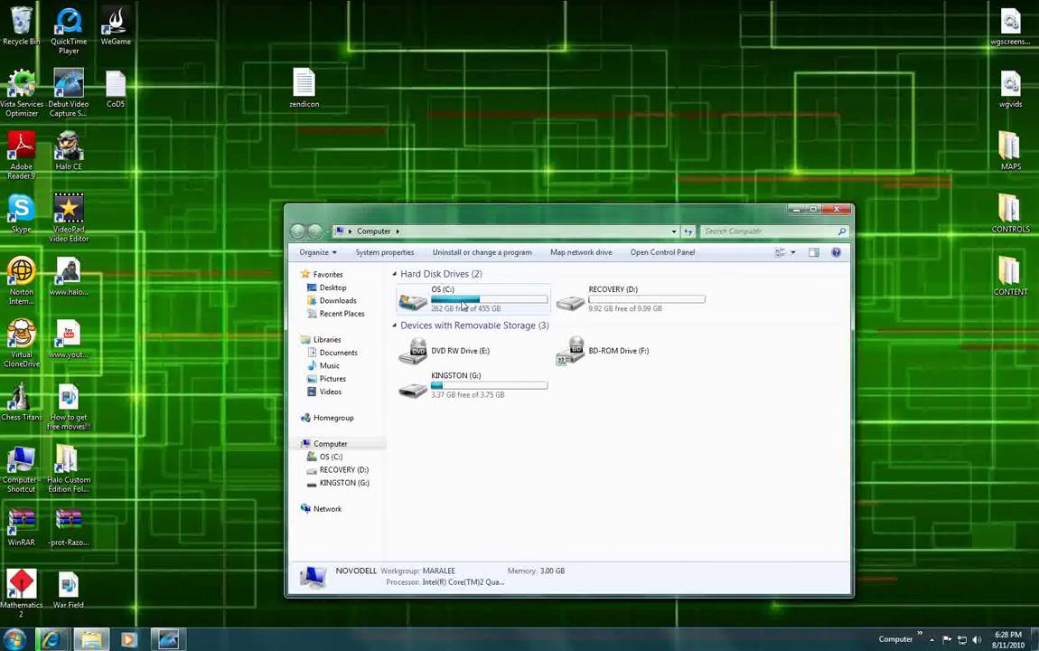
pyautogui.doubleClick(463, 305)
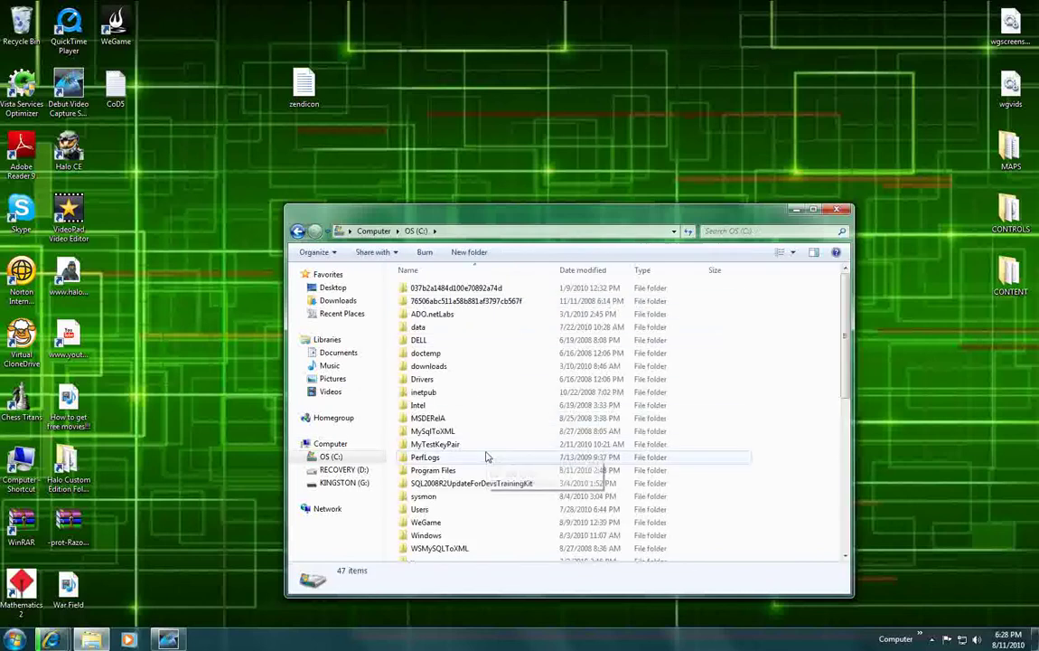
# Navigate into Program Files\Microsoft Games\Halo Custom Edition
pyautogui.scroll(-4, 468, 418)
pyautogui.scroll(4, 468, 418)
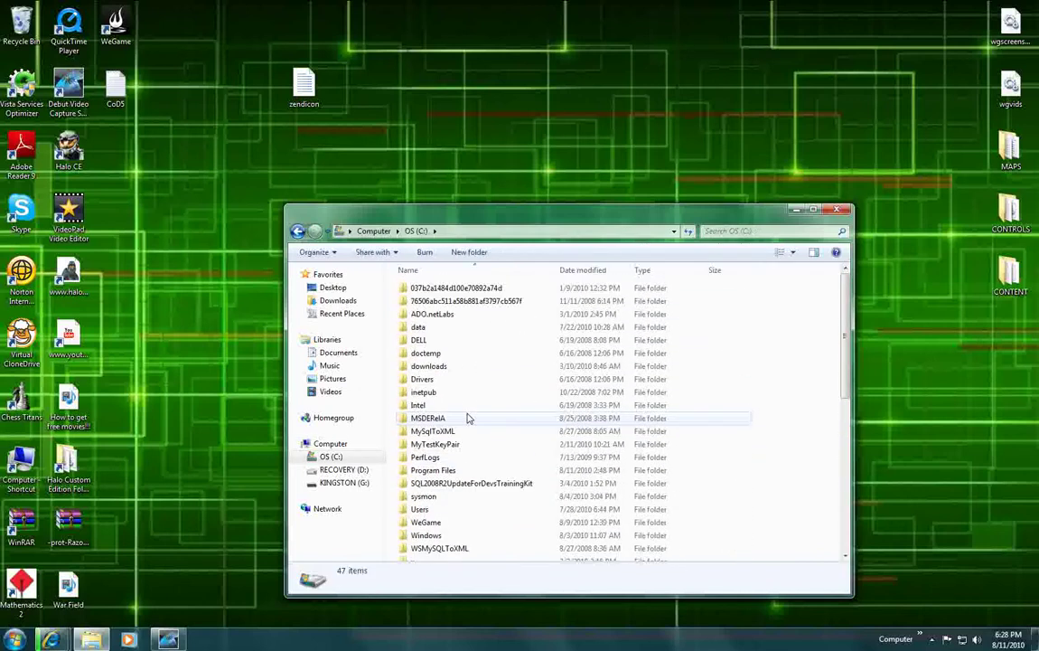
pyautogui.click(460, 473)
pyautogui.doubleClick(460, 472)
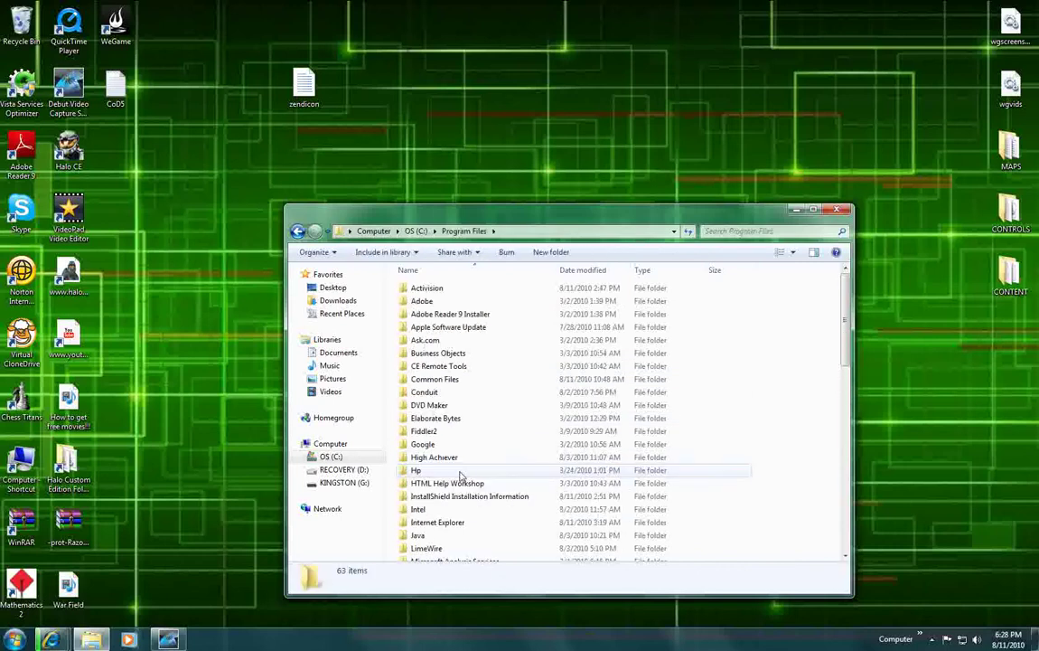
pyautogui.scroll(-2, 458, 463)
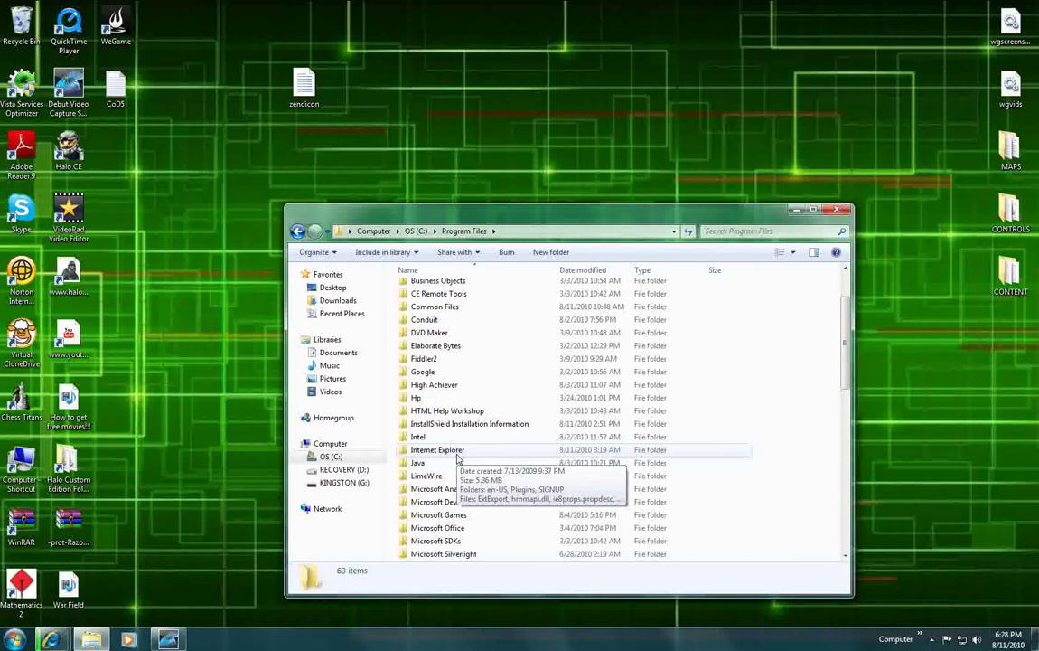
pyautogui.scroll(-1, 457, 460)
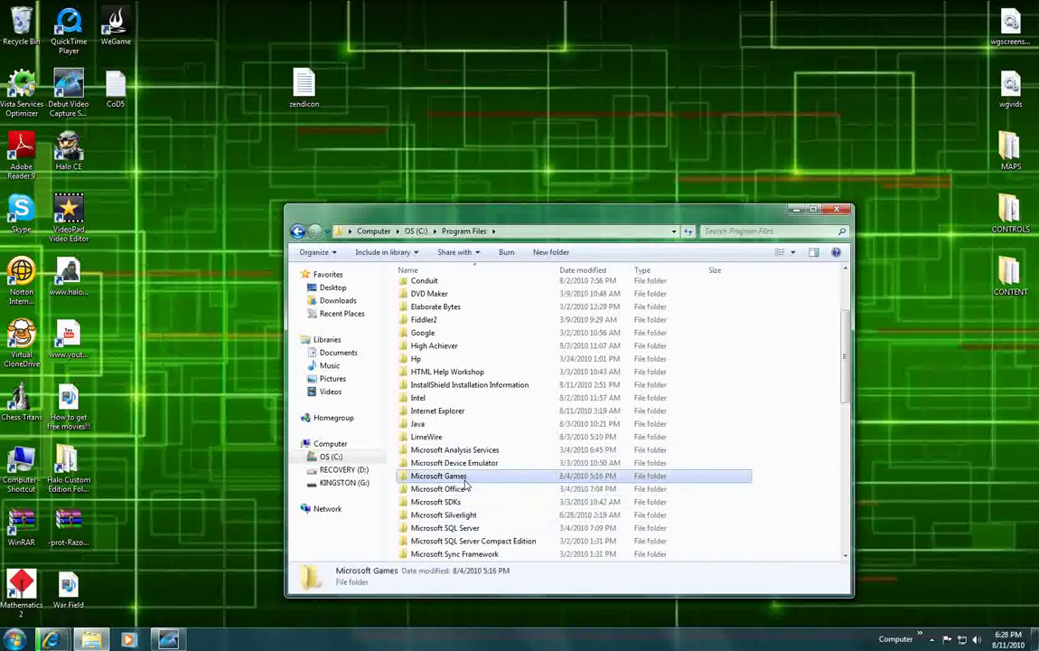
pyautogui.doubleClick(463, 478)
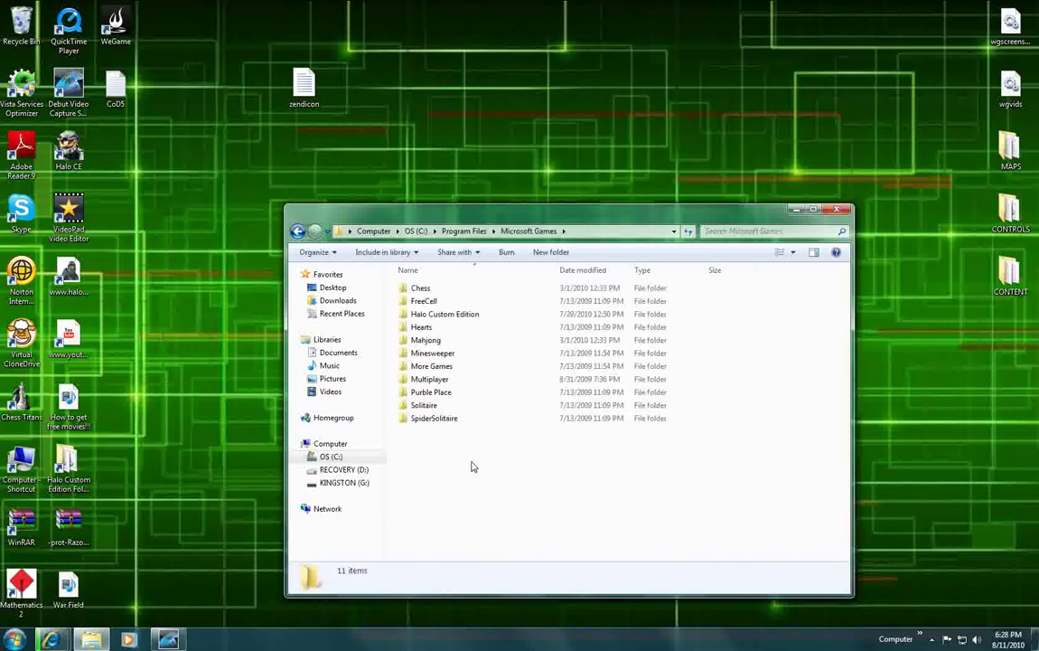
pyautogui.click(415, 315)
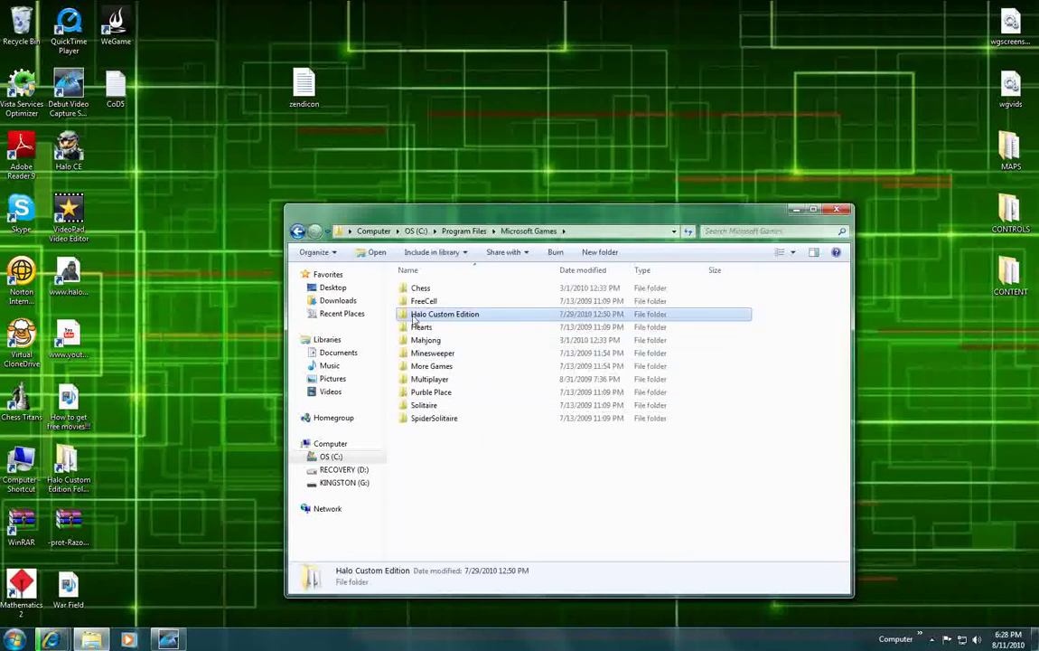
pyautogui.doubleClick(485, 316)
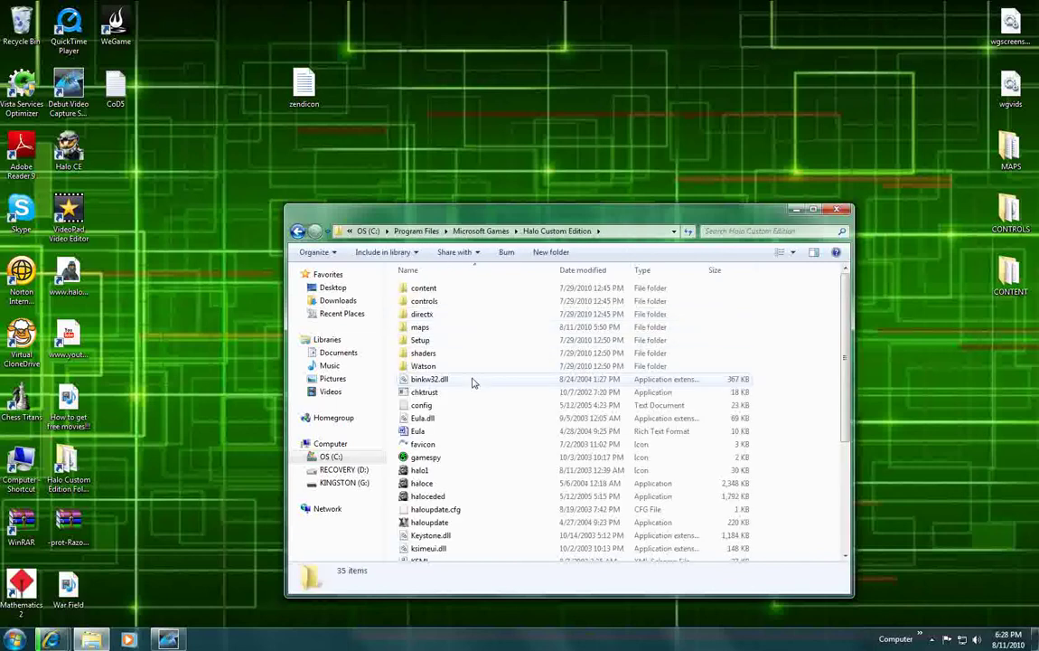
# Open the maps folder, scroll through its 84 maps, and try dragging zendicon in
pyautogui.scroll(-5, 480, 371)
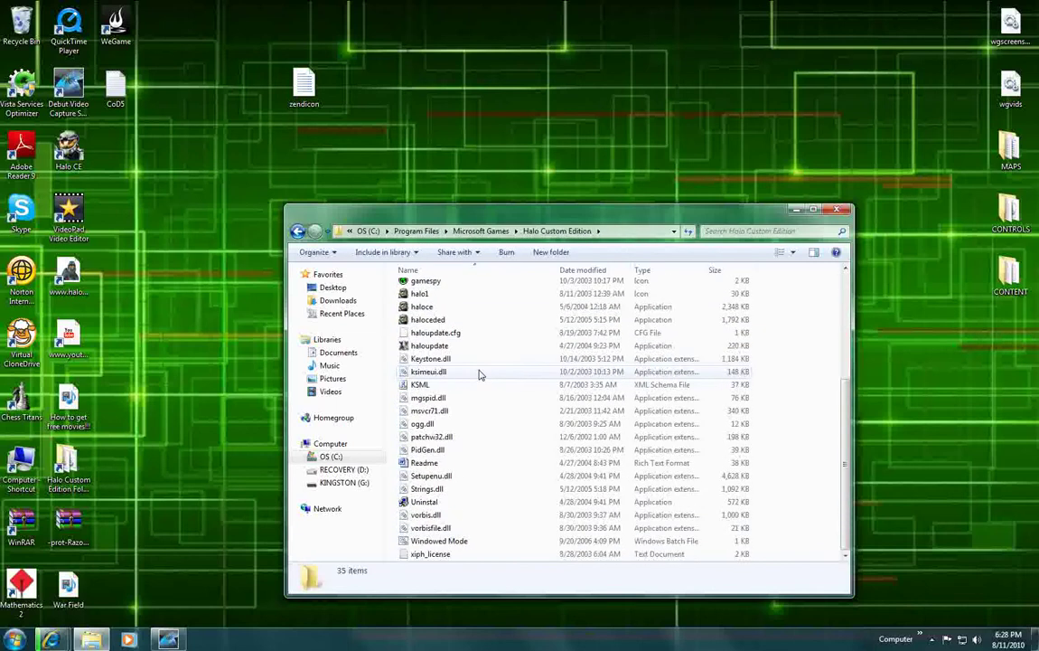
pyautogui.scroll(5, 481, 375)
pyautogui.scroll(-4, 478, 353)
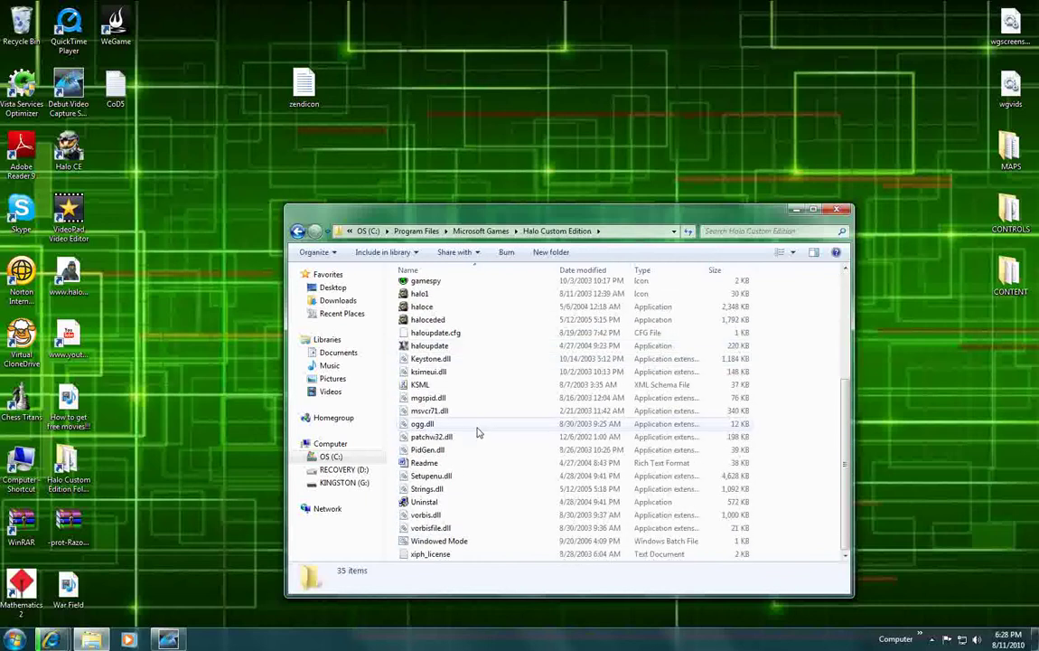
pyautogui.scroll(4, 479, 432)
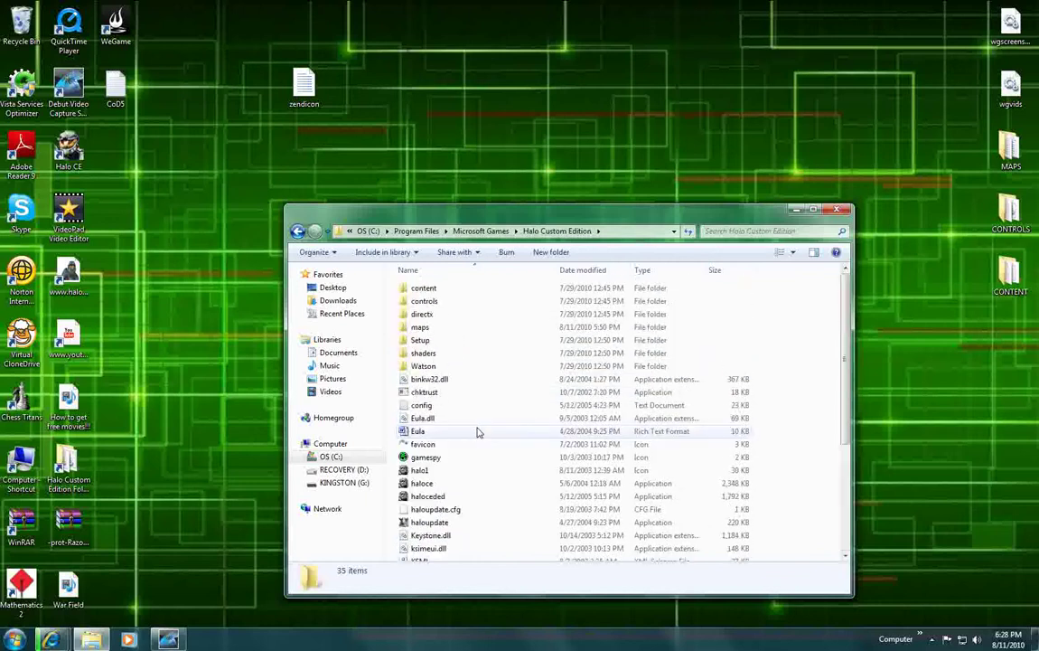
pyautogui.doubleClick(458, 329)
pyautogui.scroll(-6, 479, 370)
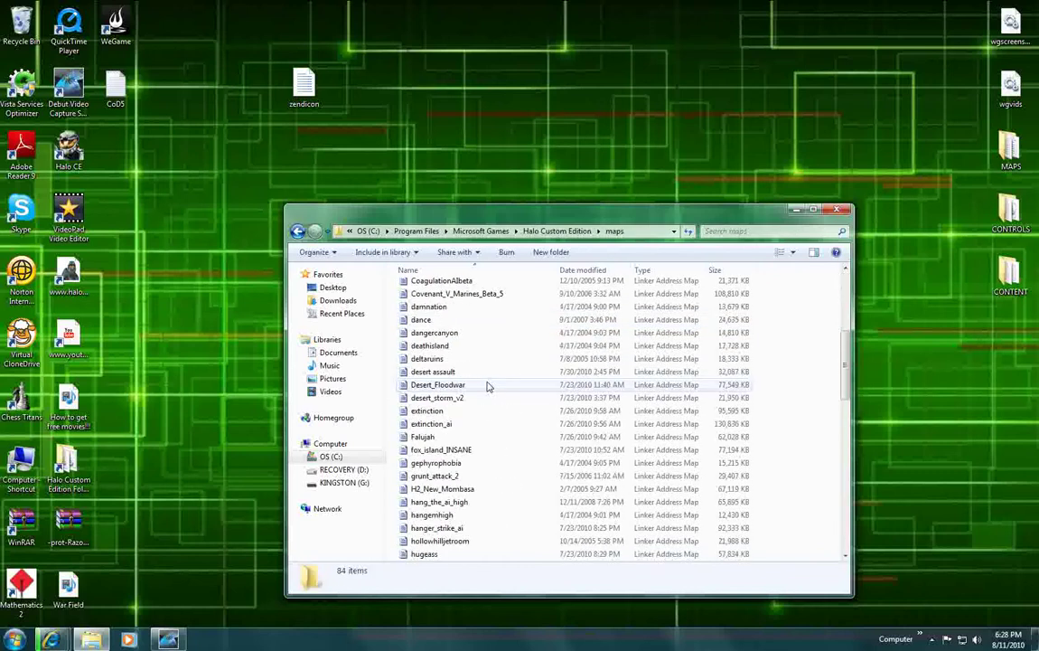
pyautogui.scroll(-15, 487, 387)
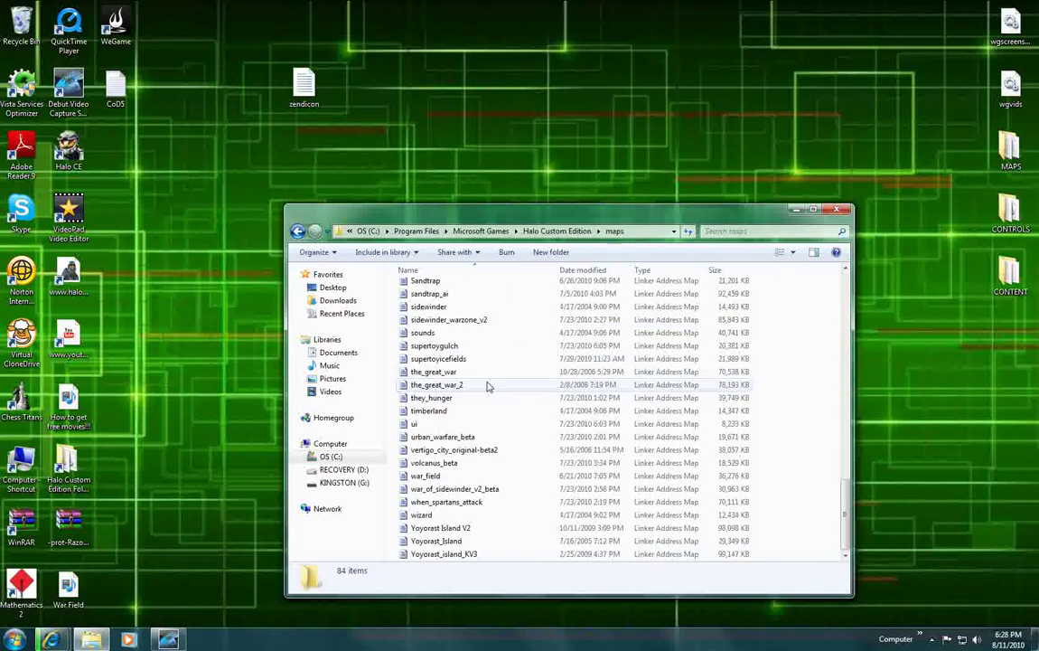
pyautogui.scroll(20, 487, 386)
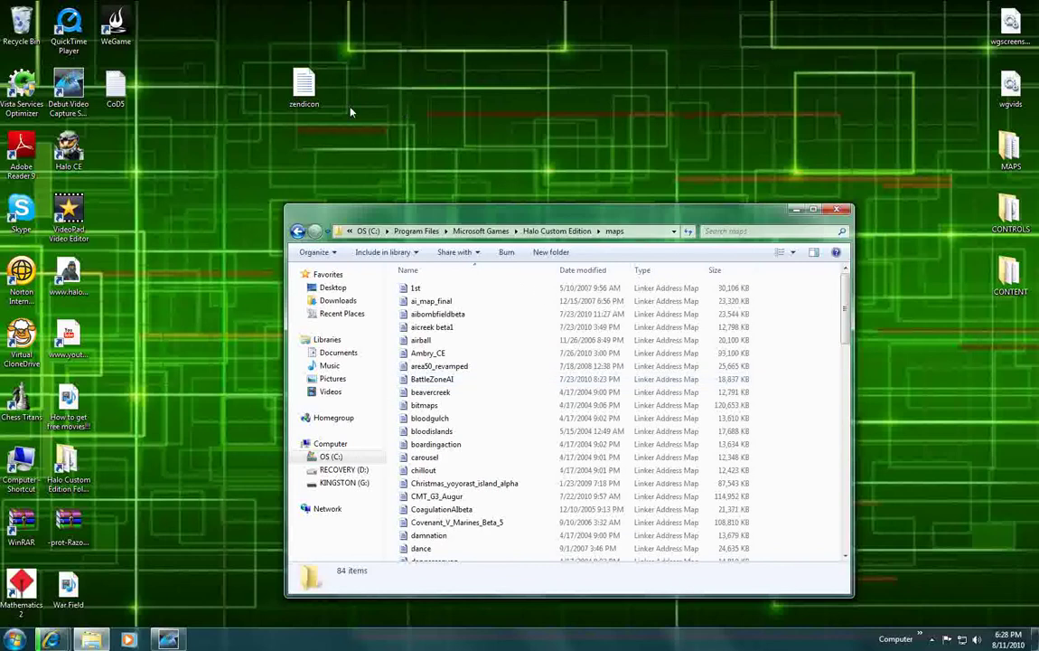
pyautogui.moveTo(312, 90); pyautogui.dragTo(627, 187)
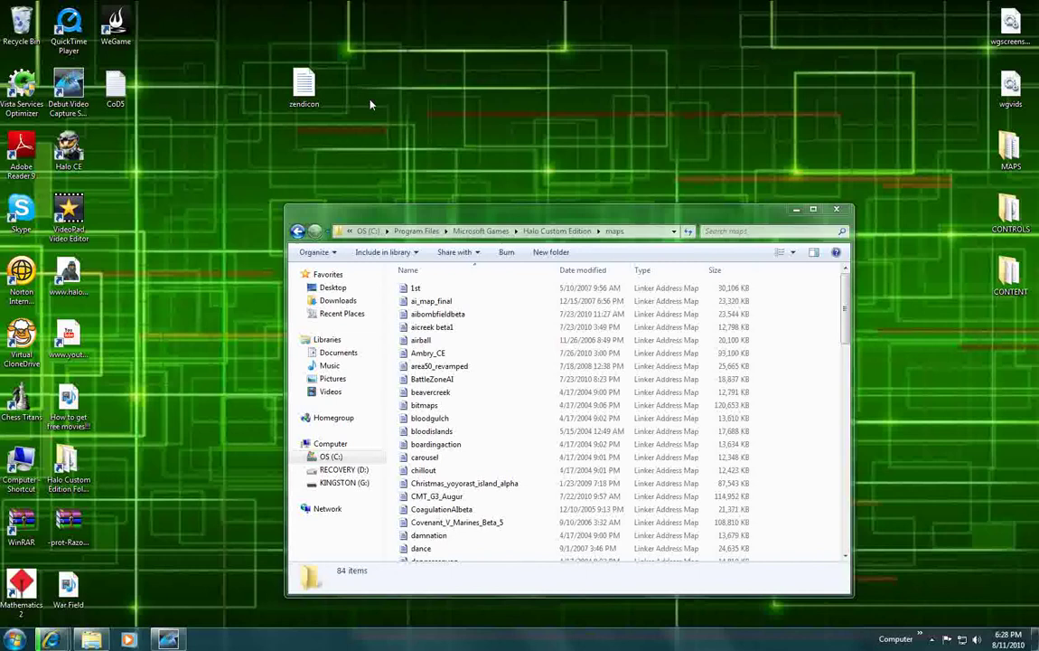
# Cut the zendicon file from the desktop and return to the Halo Custom Edition folder
pyautogui.rightClick(305, 85)
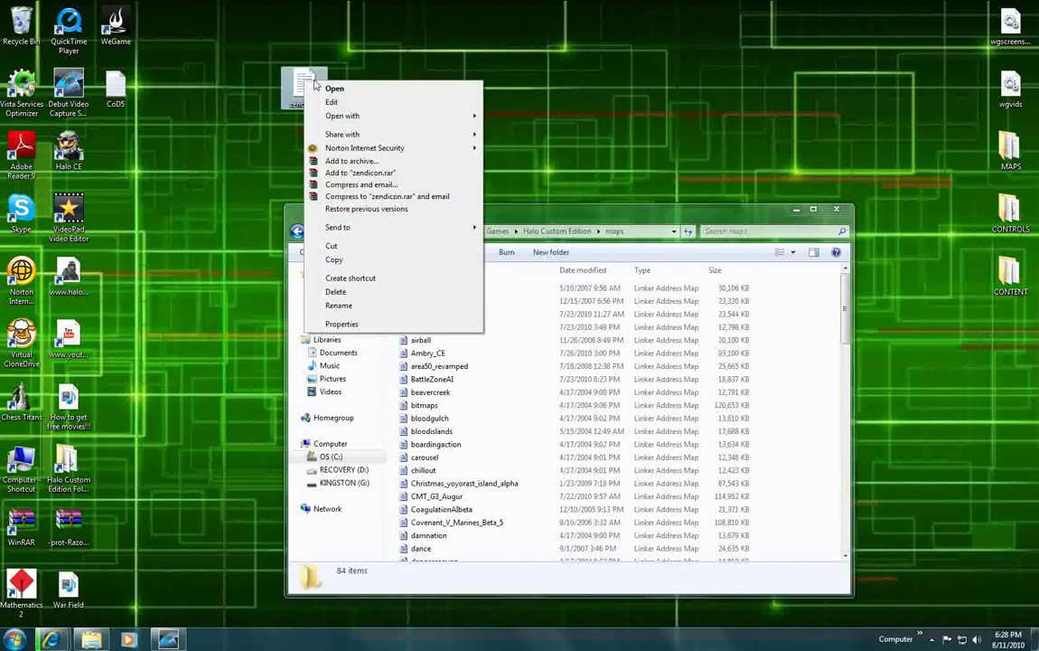
pyautogui.click(366, 249)
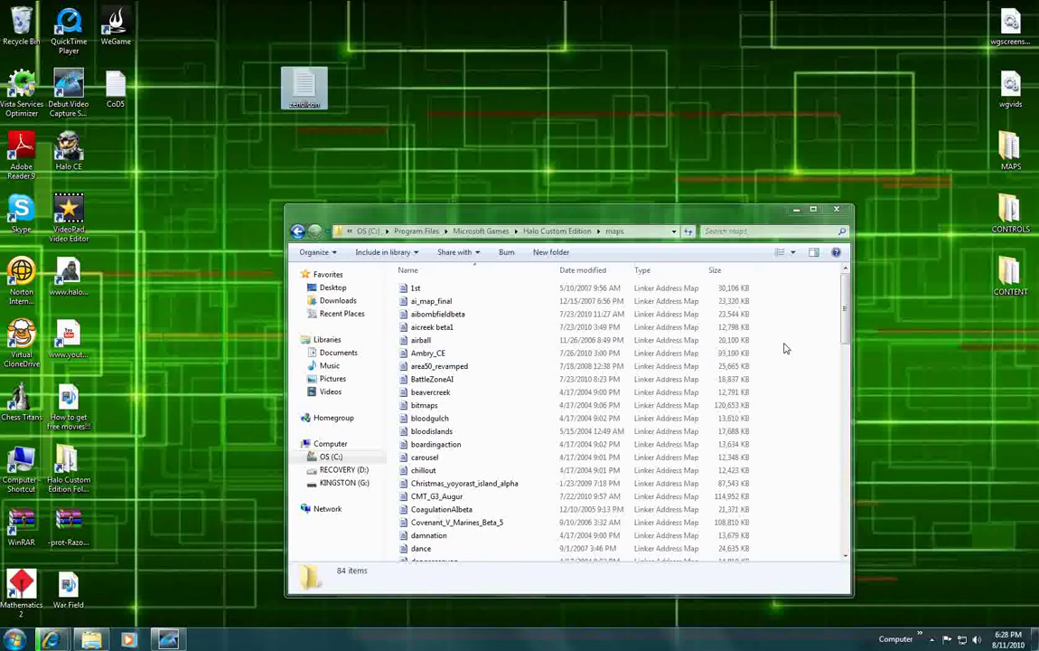
pyautogui.click(557, 230)
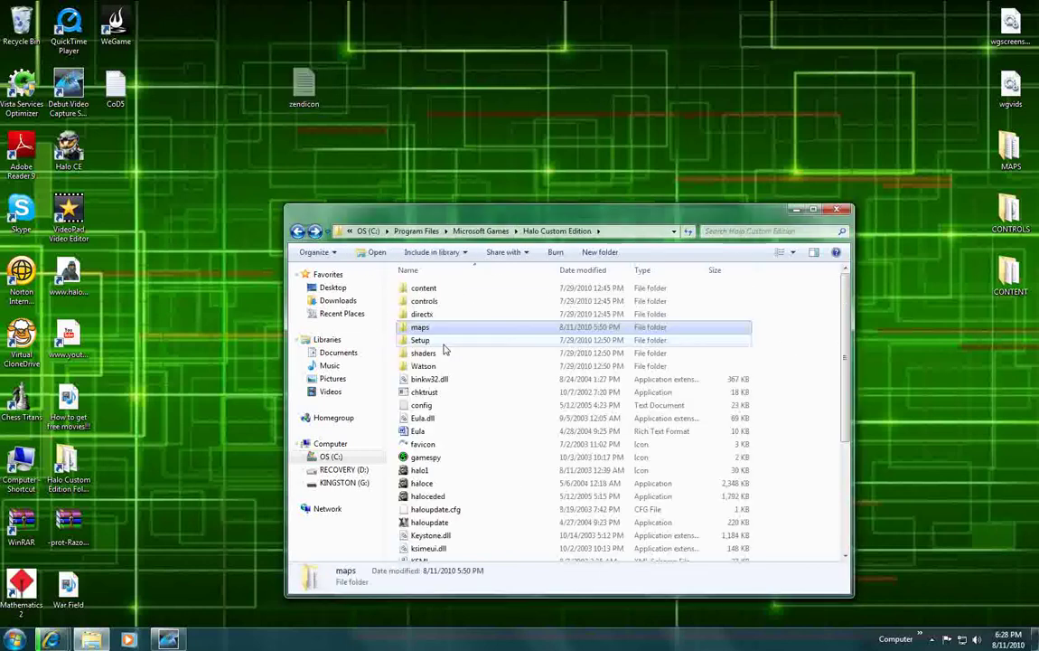
pyautogui.click(435, 328)
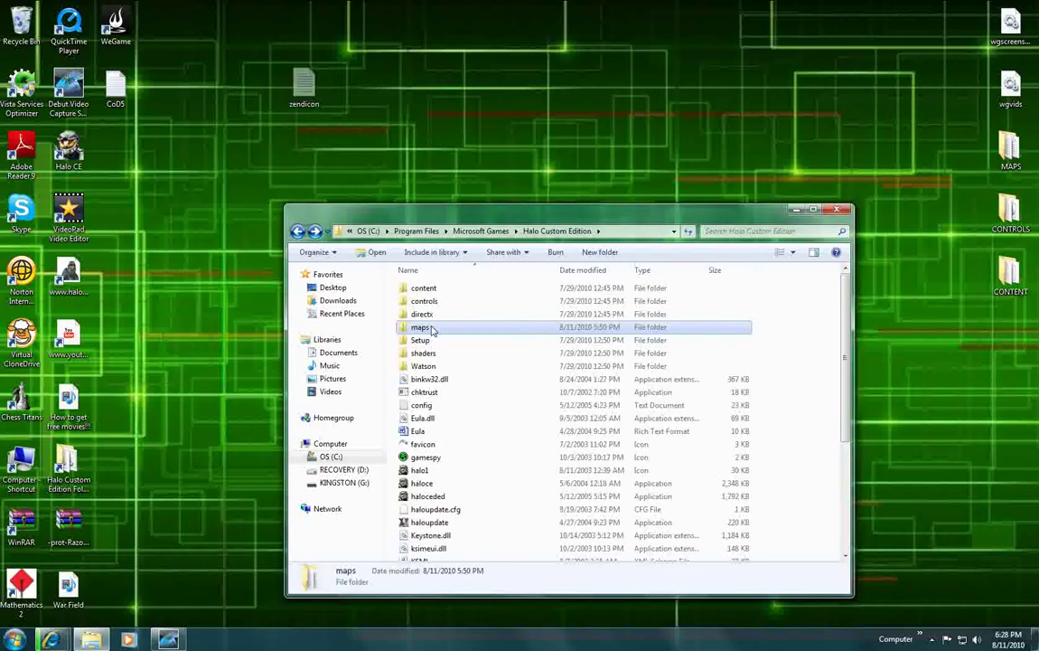
pyautogui.click(479, 330)
# Paste the zendicon file into the maps folder
pyautogui.click(424, 139)
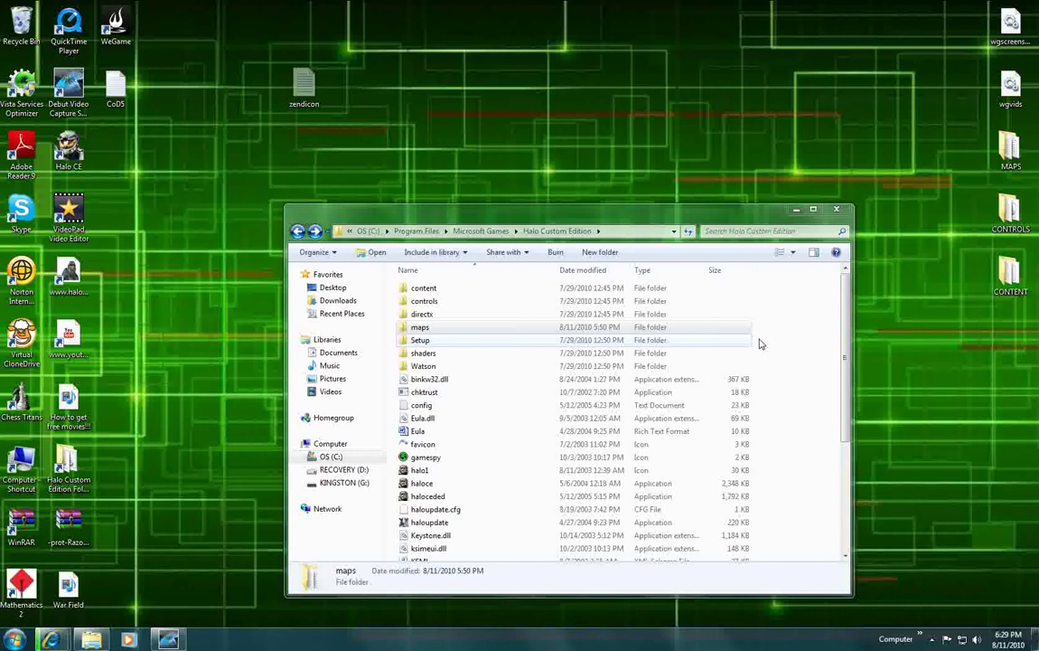
pyautogui.scroll(-5, 838, 311)
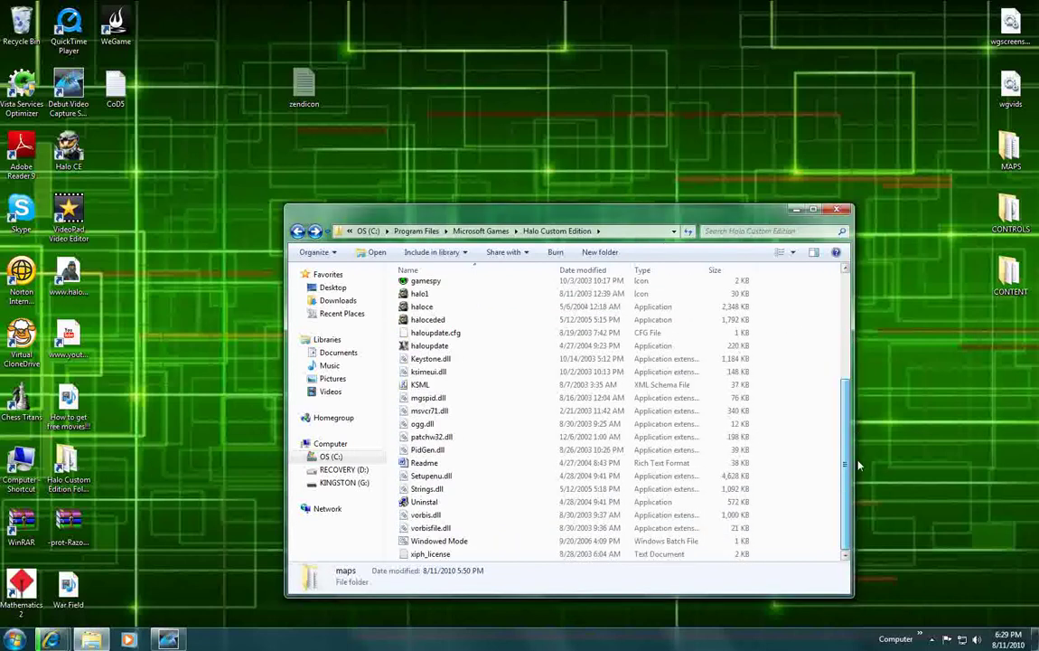
pyautogui.scroll(5, 813, 343)
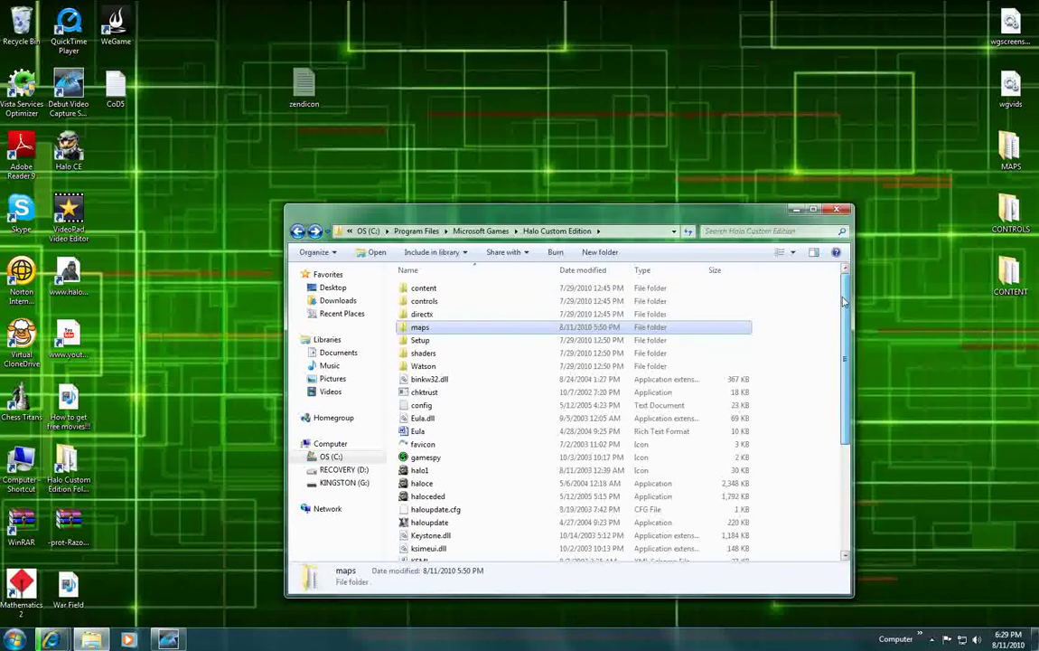
pyautogui.rightClick(457, 332)
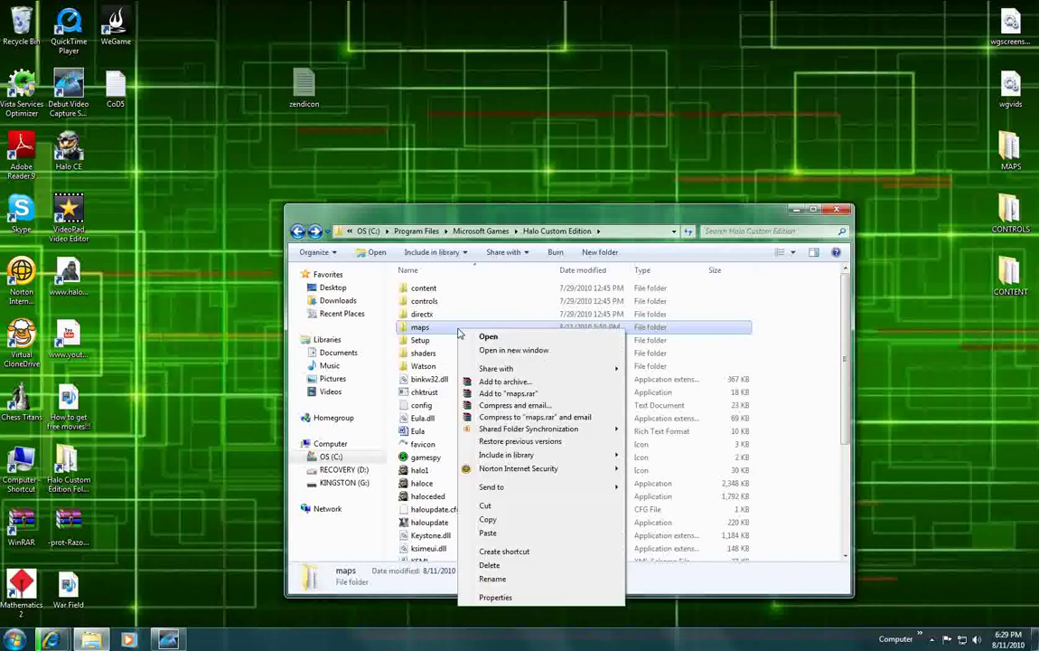
pyautogui.click(502, 533)
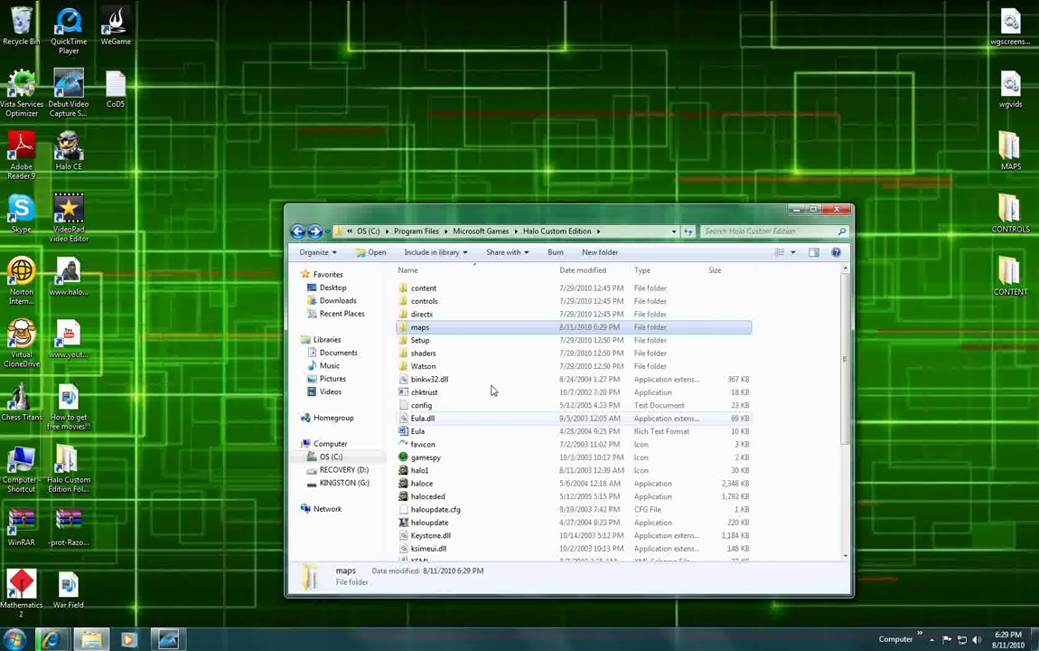
# Confirm zendicon appears among the 85 maps, then go back to the Halo Custom Edition folder
pyautogui.doubleClick(469, 333)
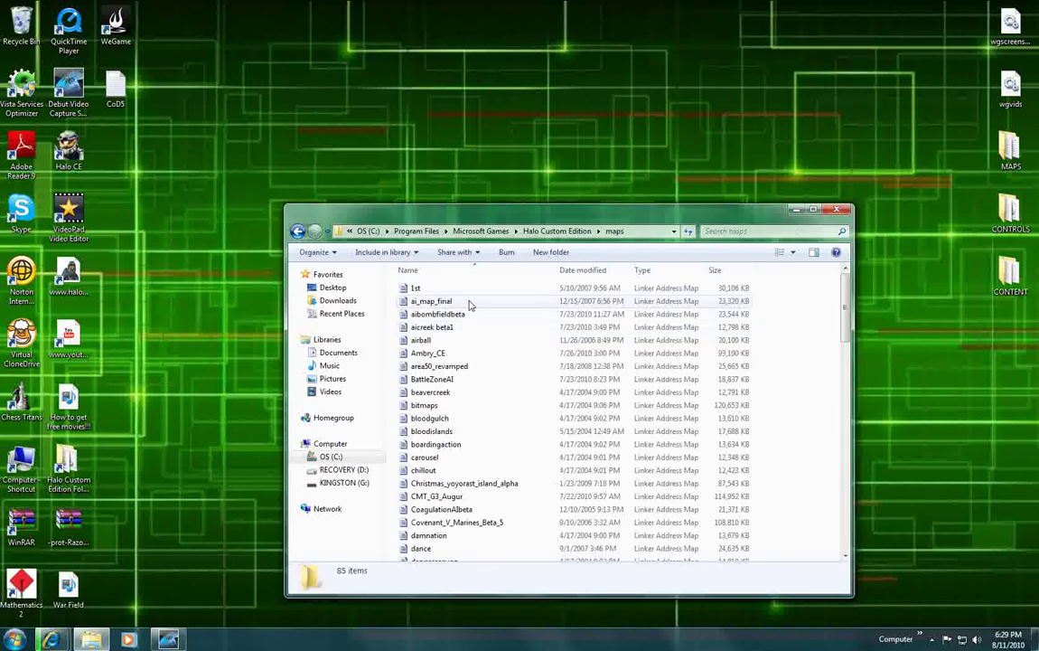
pyautogui.scroll(-3, 477, 346)
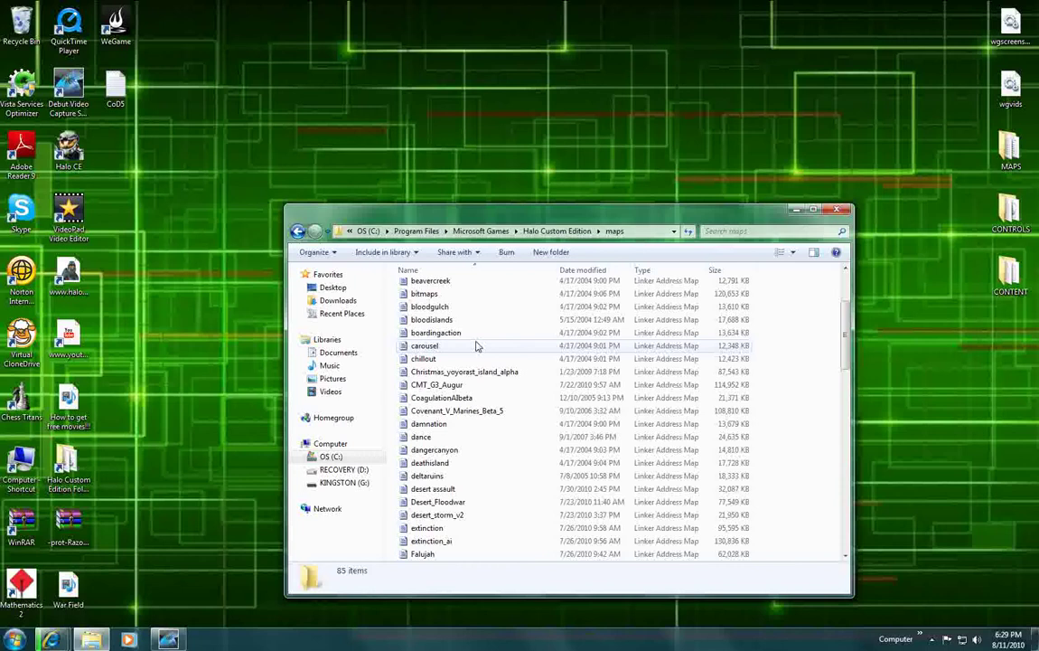
pyautogui.scroll(-3, 477, 346)
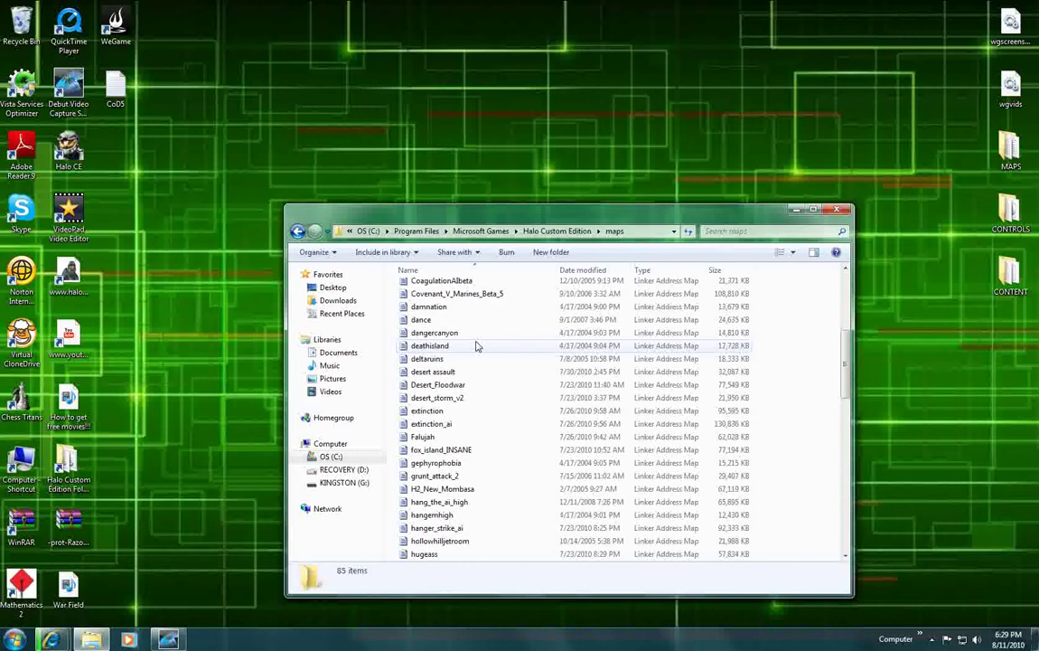
pyautogui.scroll(6, 477, 346)
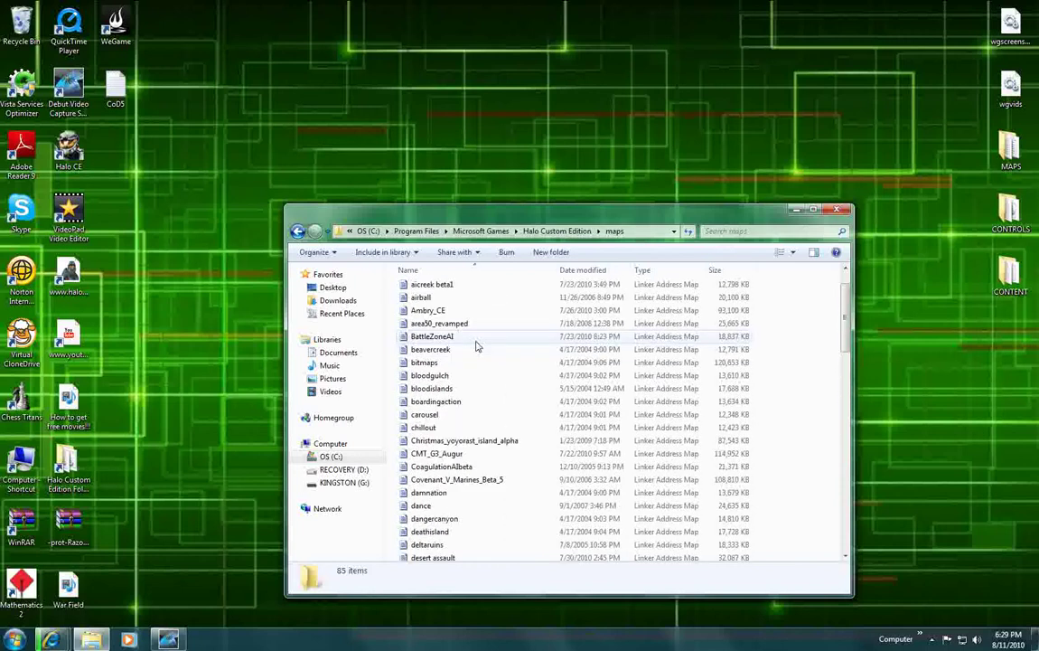
pyautogui.click(297, 231)
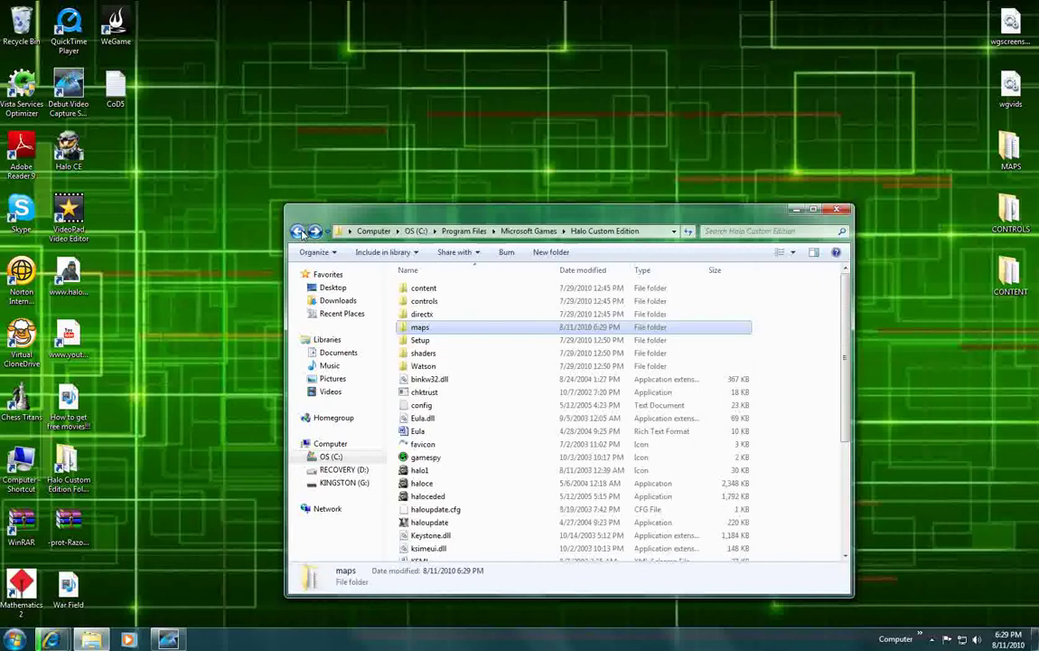